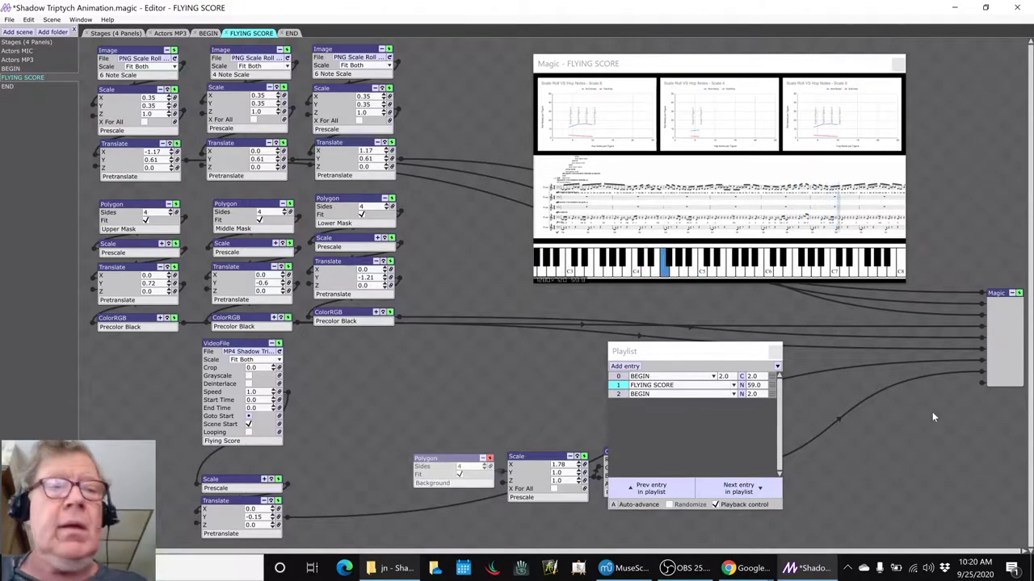
Switch to OBS to check the live stream, and return to the animation editor.
key(alt+Tab)
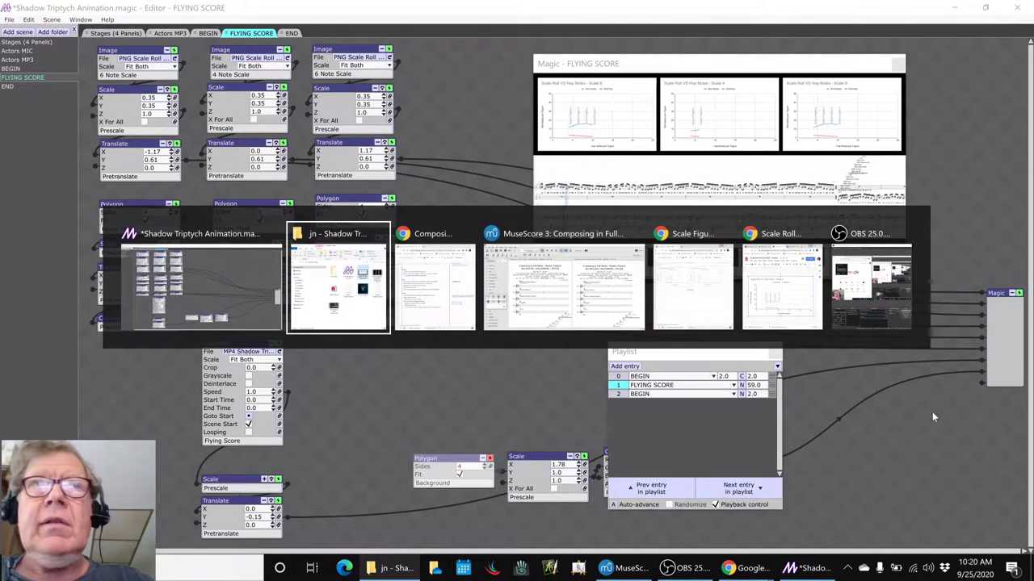
key(alt+Tab)
key(alt+Tab)
key(alt+Tab)
key(alt+Tab)
key(alt+Tab)
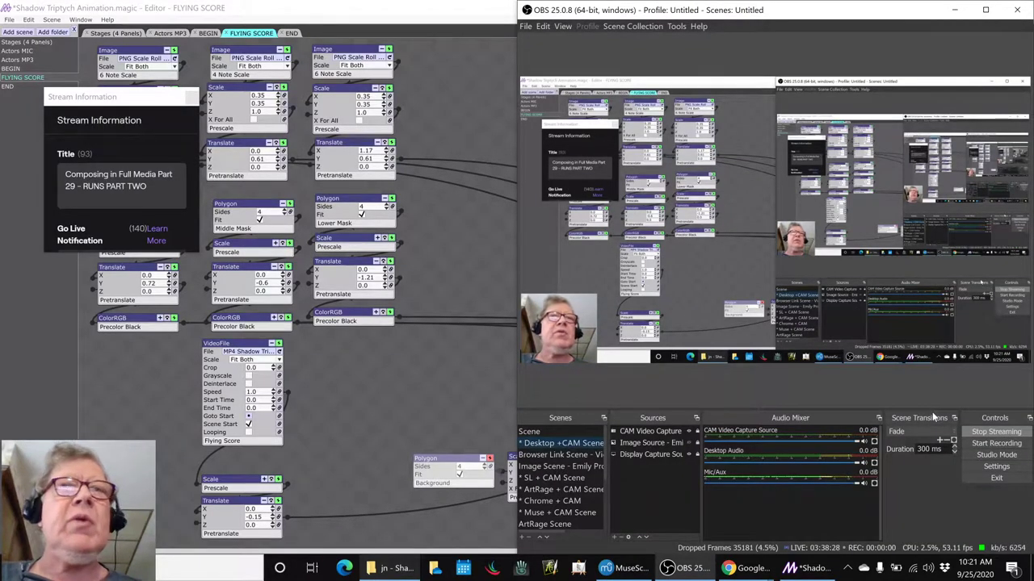
click(668, 568)
Switch to the Composing in Full Media spreadsheet and review the flying score idea, its "flying score art" note and the first result.
key(alt+Tab)
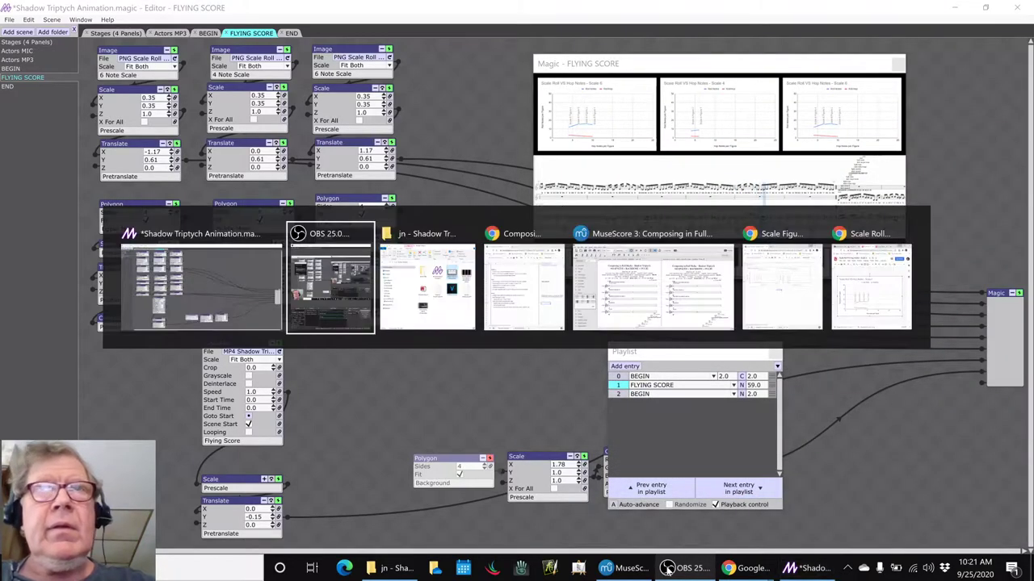
key(alt+Tab)
key(alt+Tab)
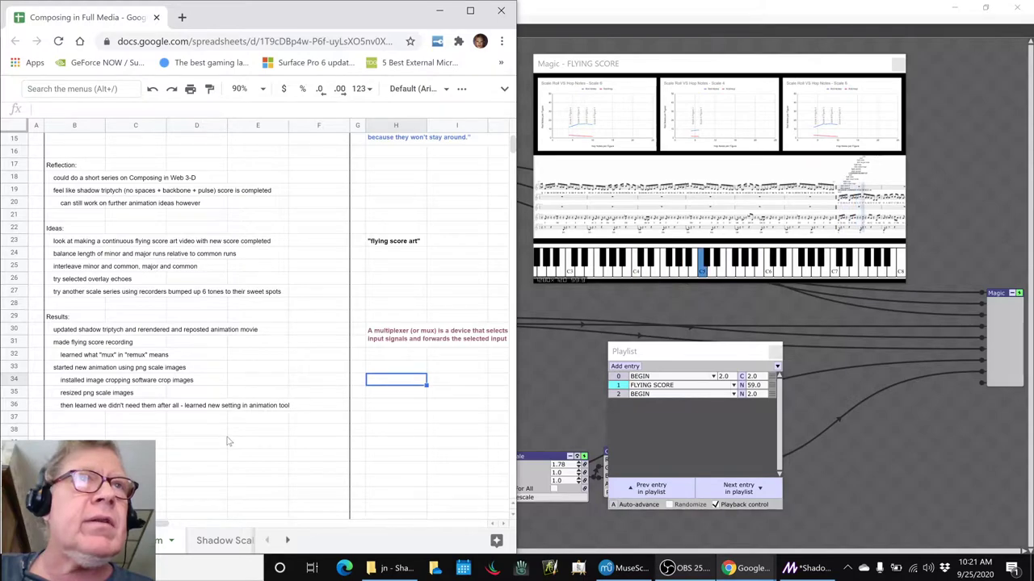
click(103, 242)
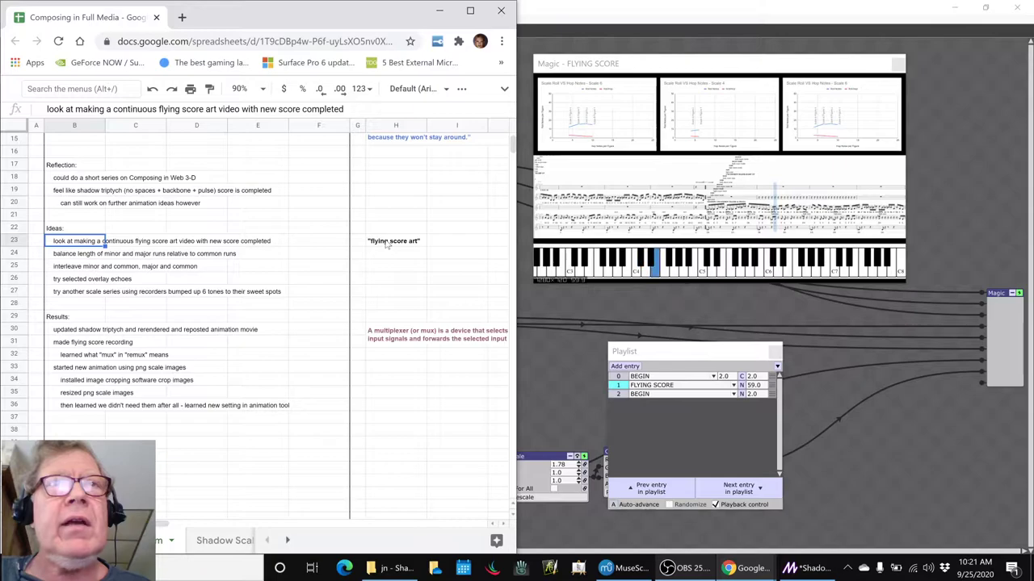
key(ctrl+Right)
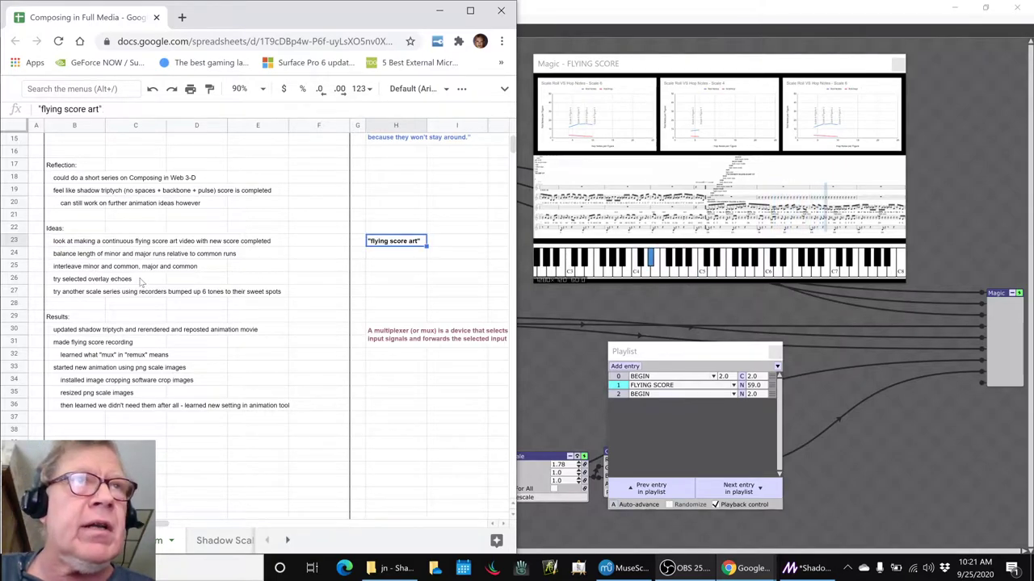
click(75, 333)
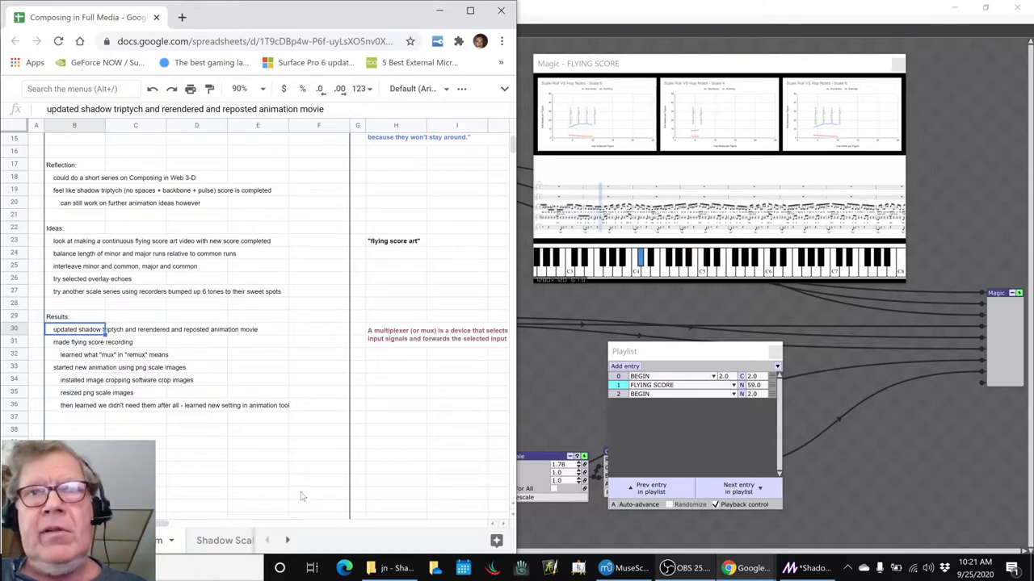
Look over the opening of the Shadow Triptych score in MuseScore, and return to the Composing in Full Media spreadsheet.
click(615, 569)
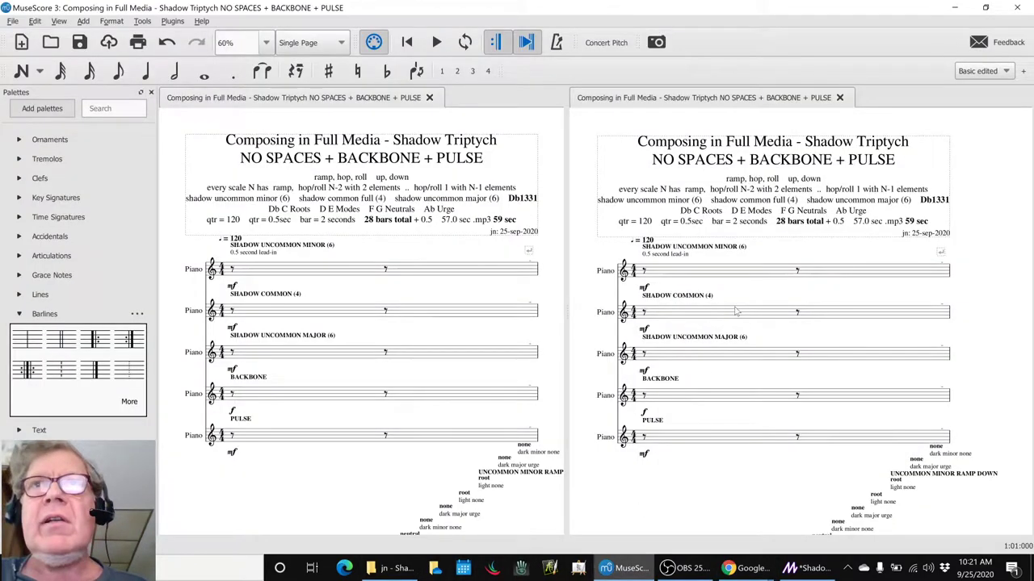
scroll(757, 303, down, 5)
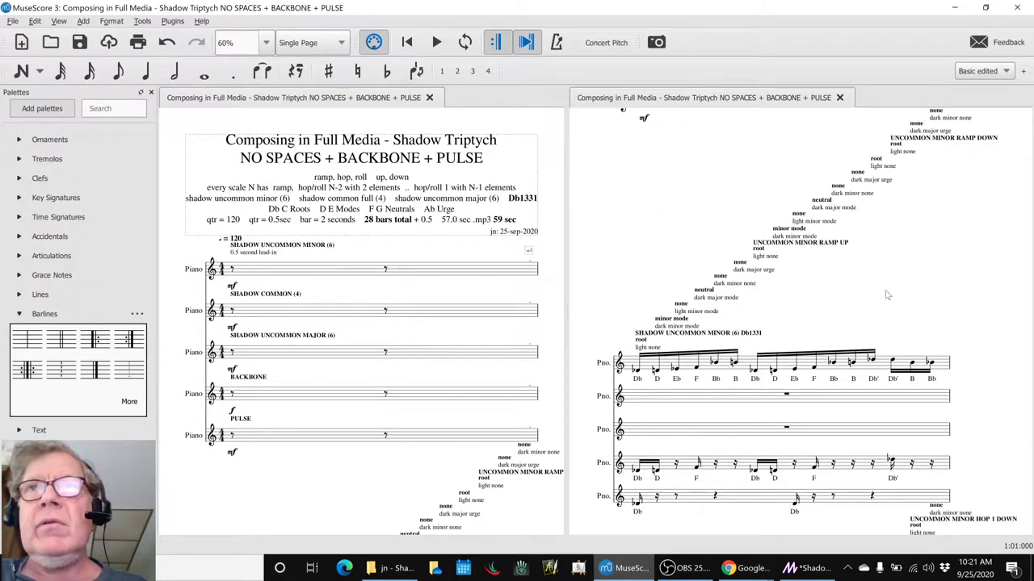
scroll(886, 294, up, 2)
scroll(848, 323, up, 1)
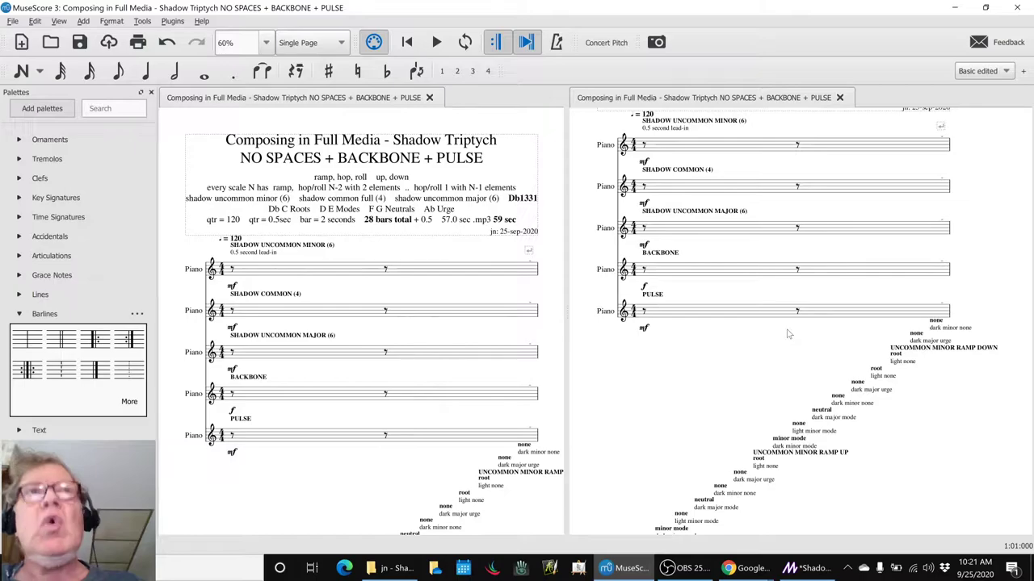
key(alt+Tab)
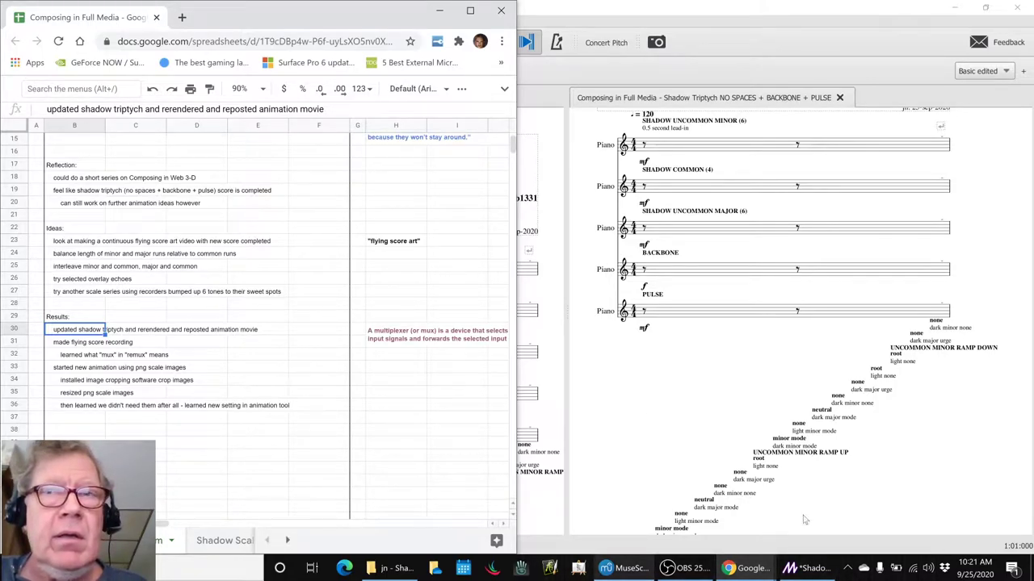
In File Explorer, open the source files folder, play the MP4 Shadow Triptych Flying Score 25-Sep-2020 video and close the player.
click(392, 567)
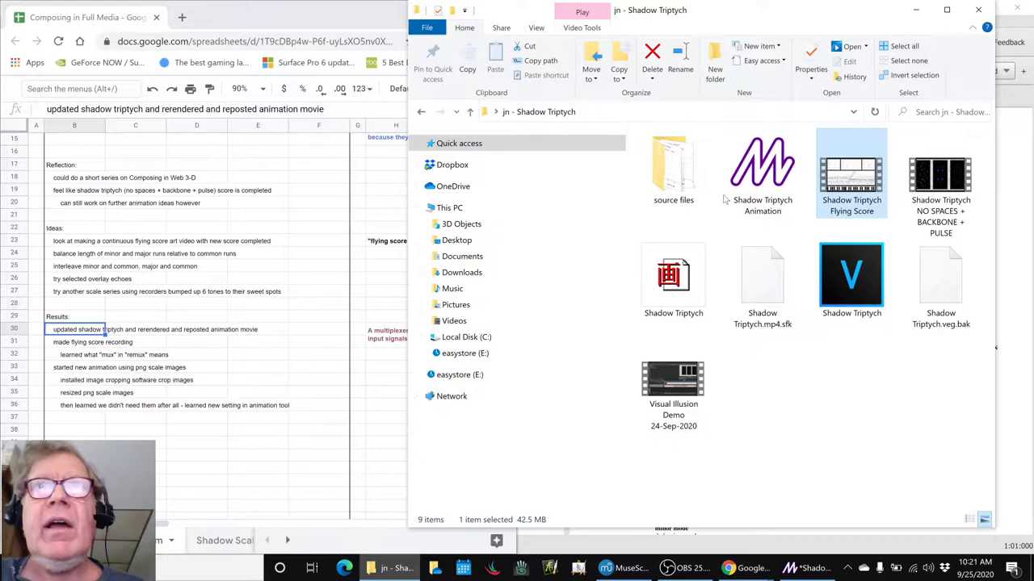
double_click(669, 172)
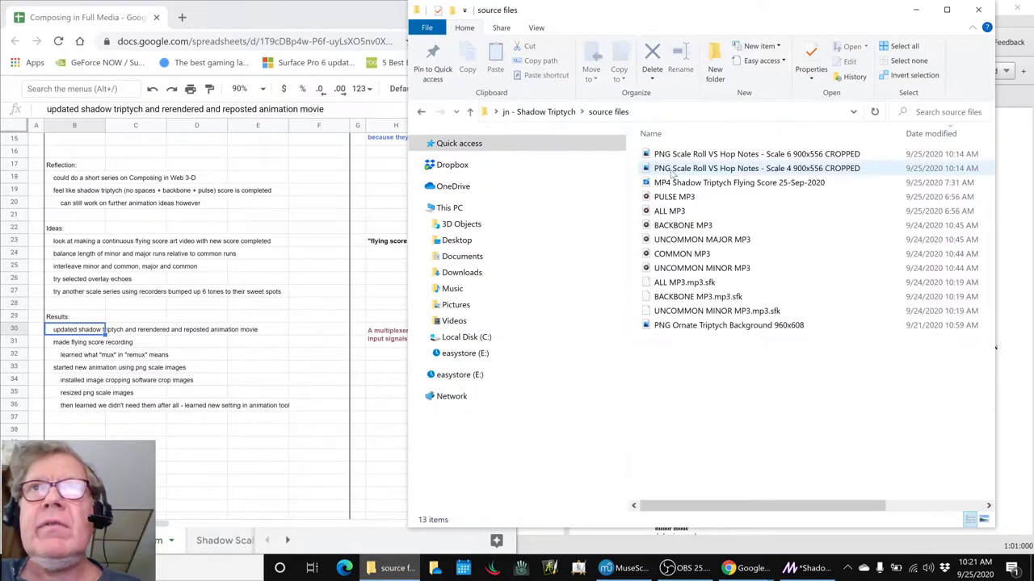
click(695, 184)
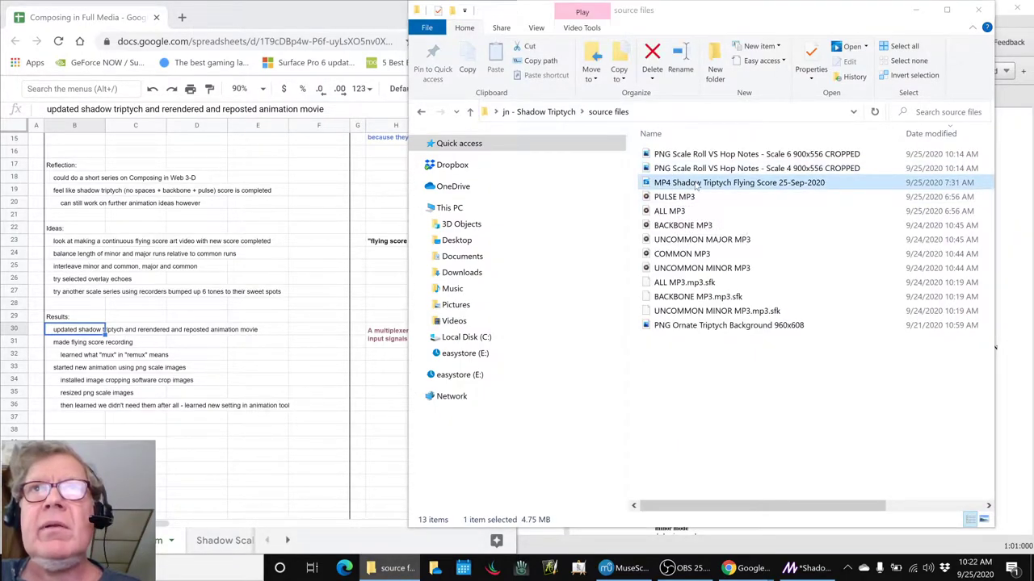
double_click(695, 183)
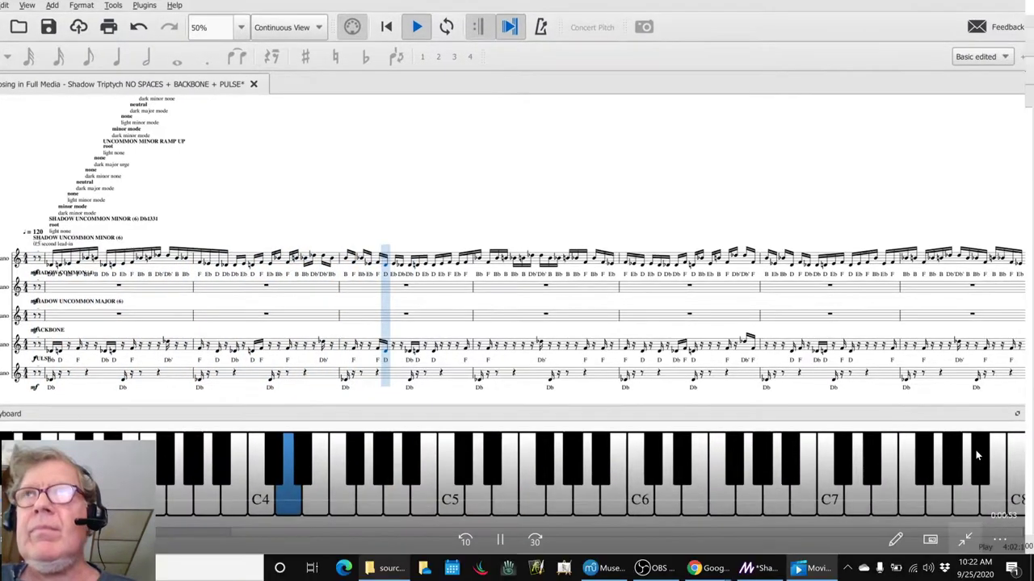
click(1019, 8)
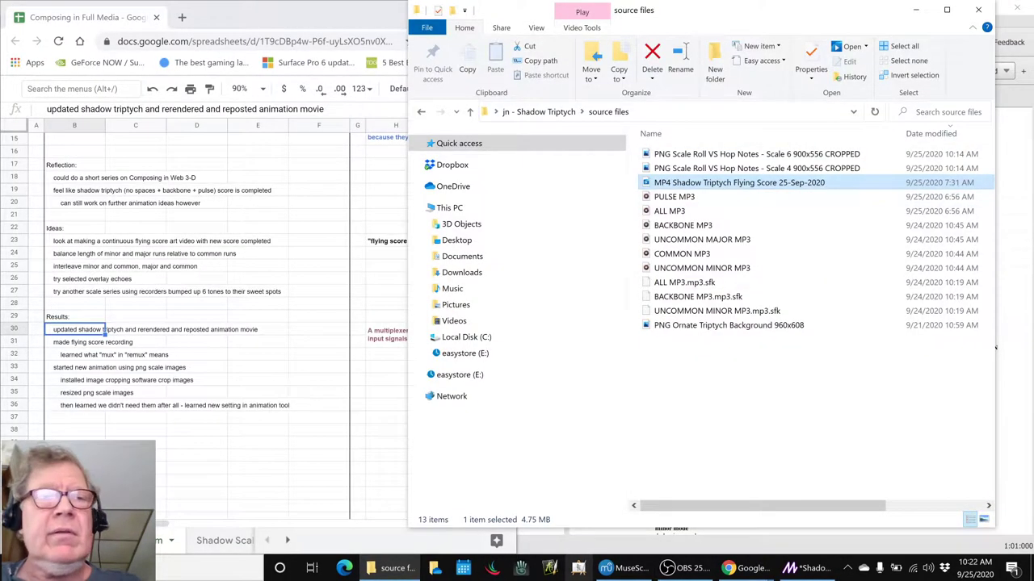
Switch to the Scale Figures spreadsheet and examine the Scale 4 chart on the Charts sheet.
key(alt+Tab)
key(alt+Tab)
key(alt+Tab)
key(alt+Tab)
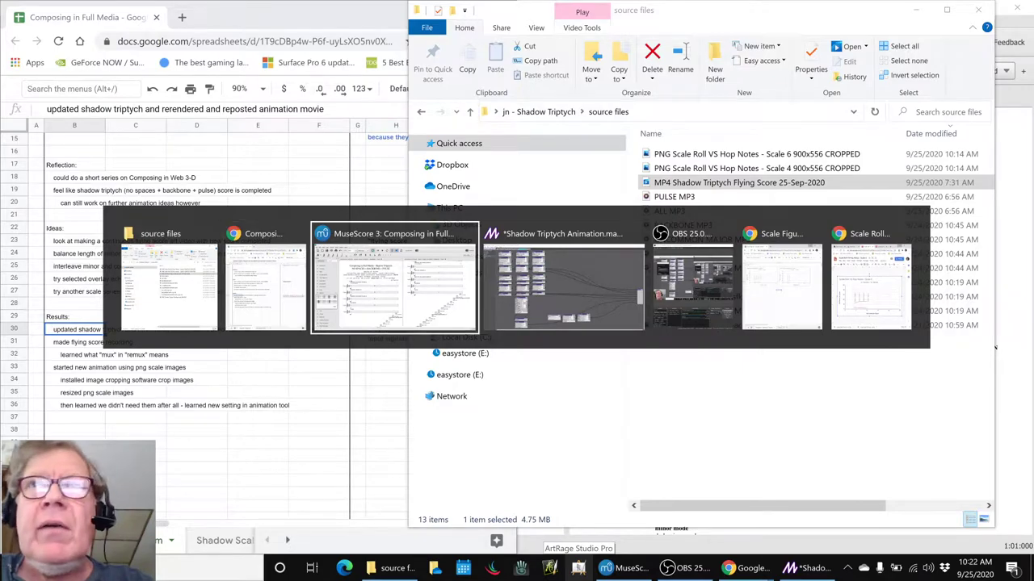
key(alt+Tab)
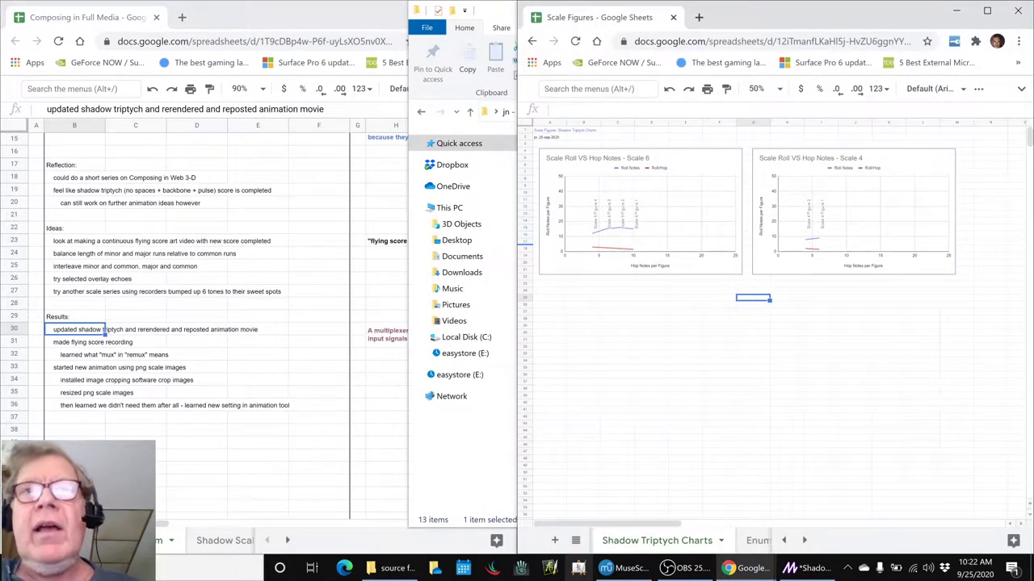
click(785, 540)
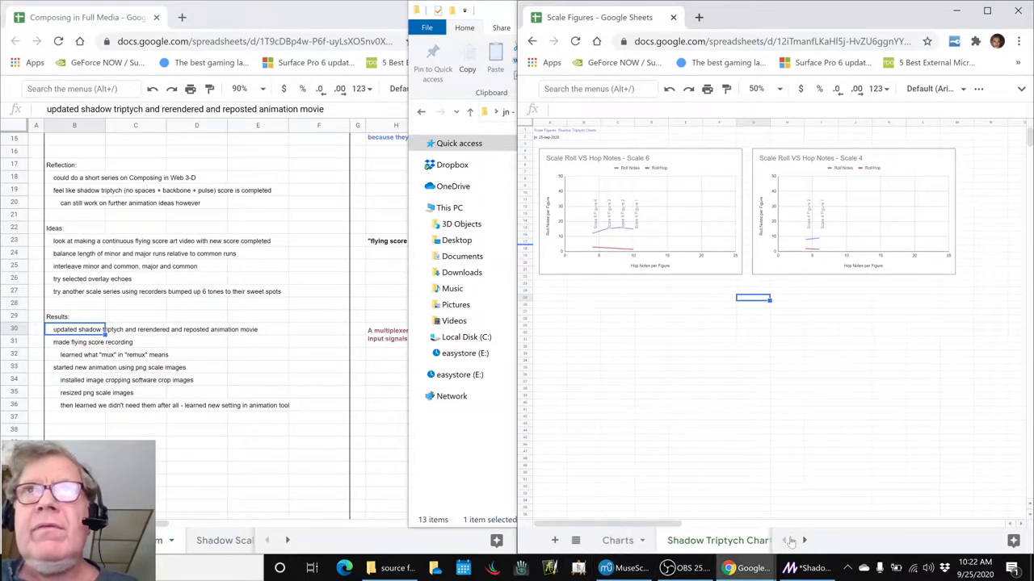
click(618, 540)
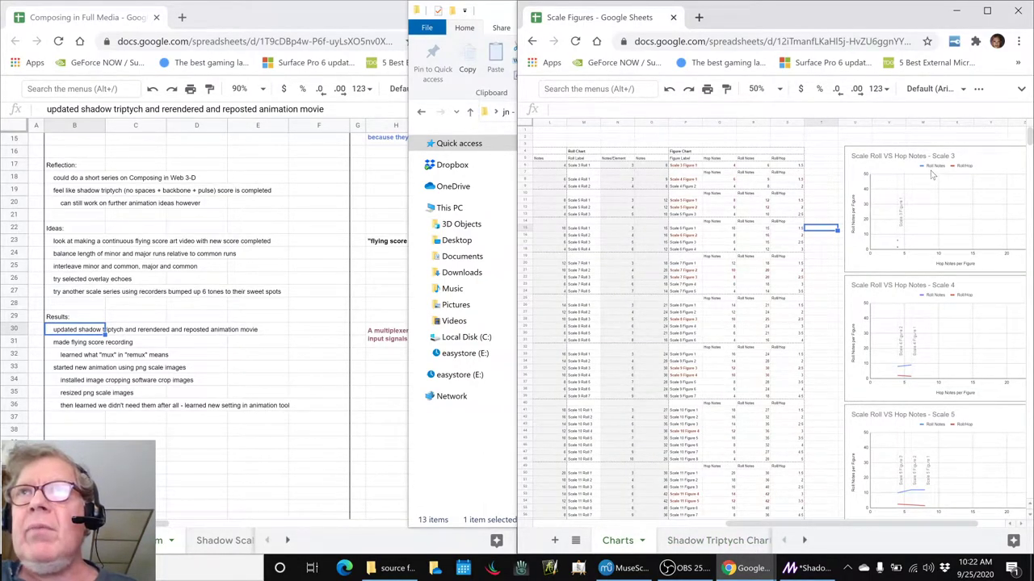
click(935, 301)
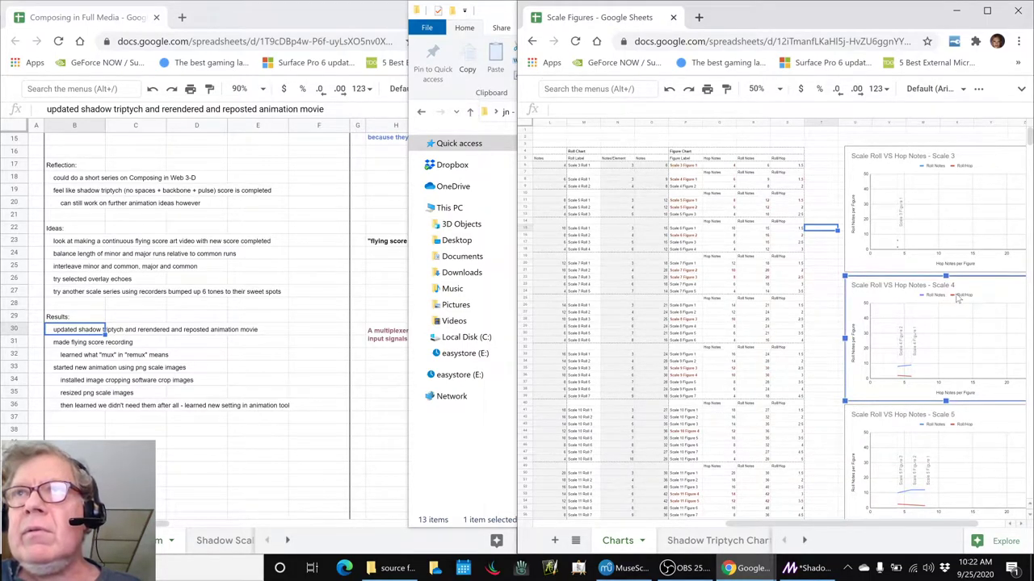
Show the Shadow Triptych Charts sheet at 75% zoom and bring up the Scale 6 chart in Google Drawings.
click(716, 540)
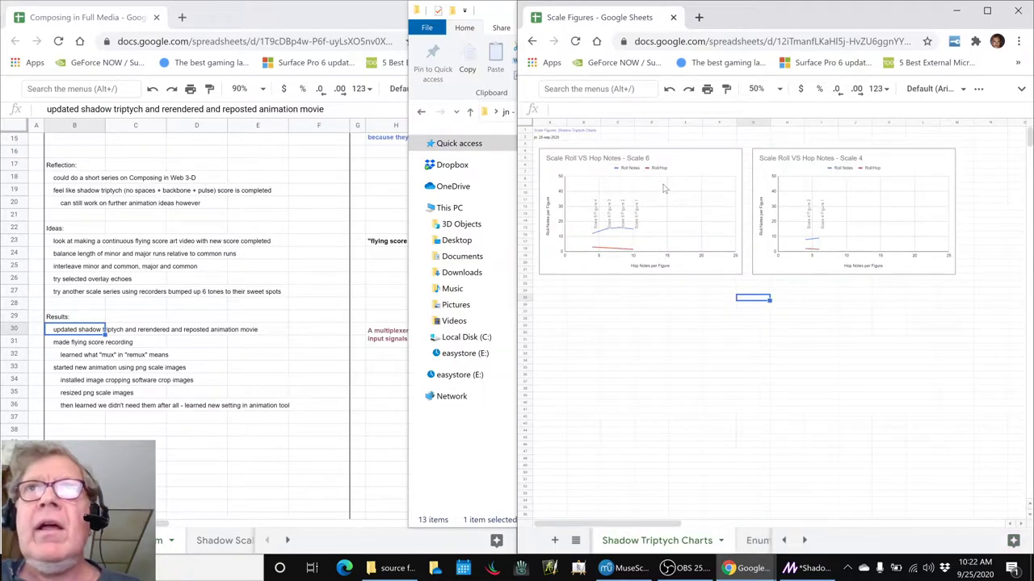
click(779, 92)
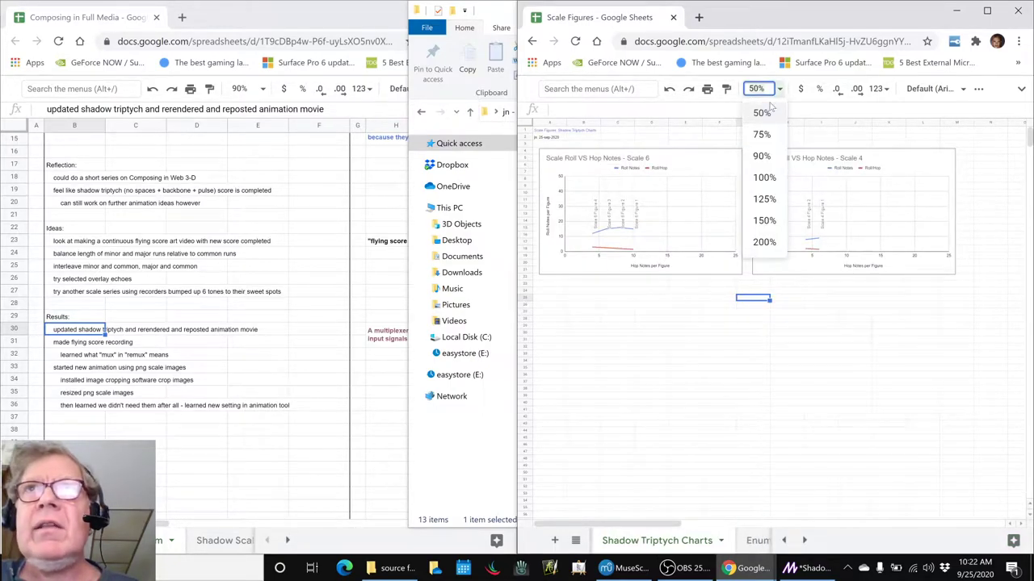
click(764, 135)
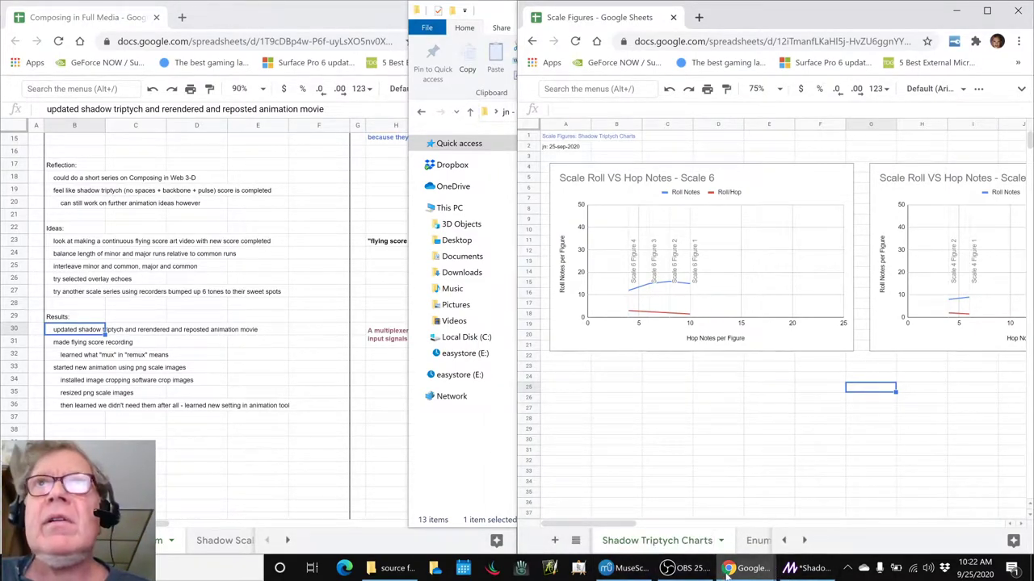
mouse_move(728, 571)
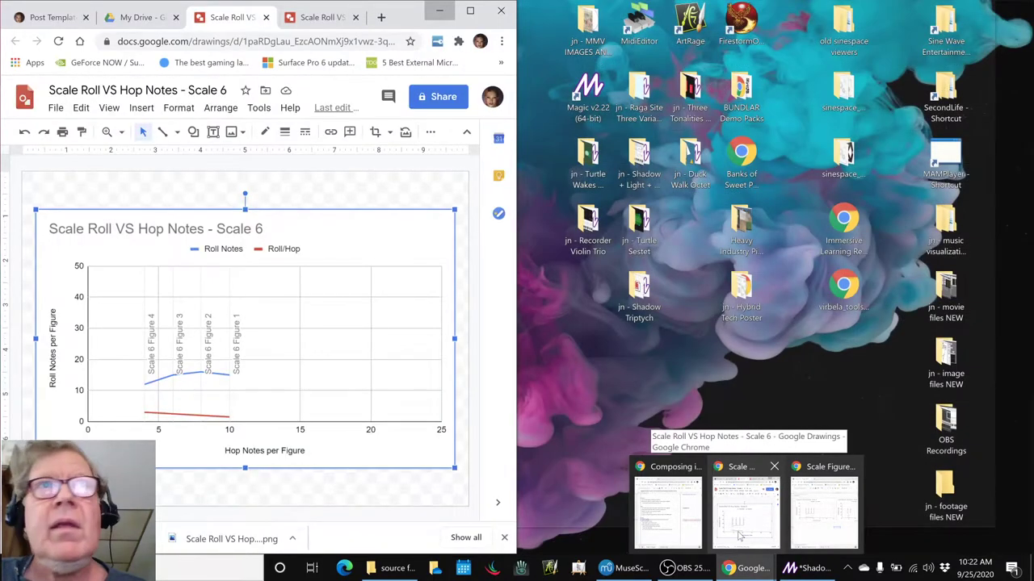
click(736, 509)
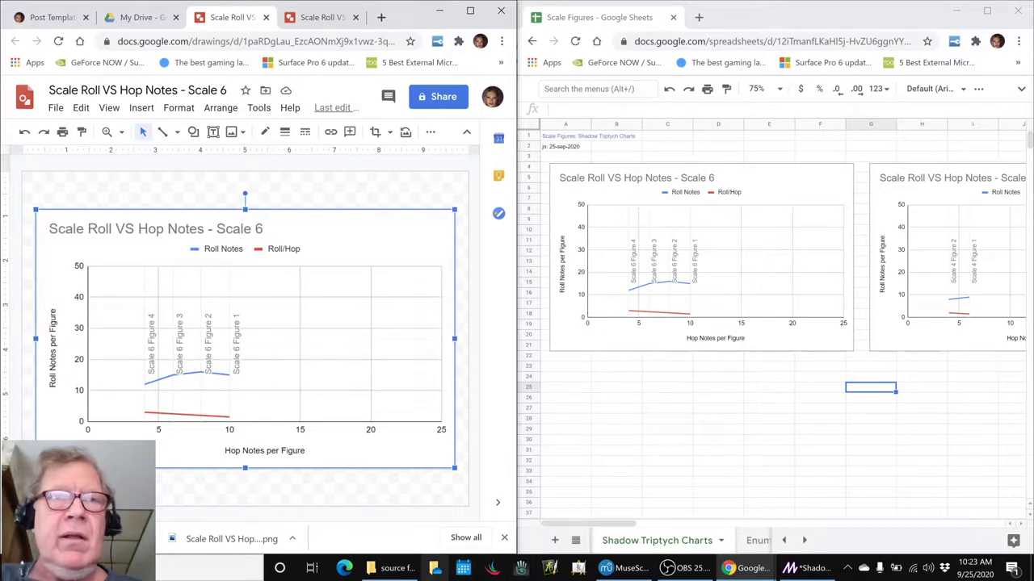
View the cropped Scale 6 PNG and its crop and rotate editor in Photos, then close Photos and the source files folder.
click(396, 568)
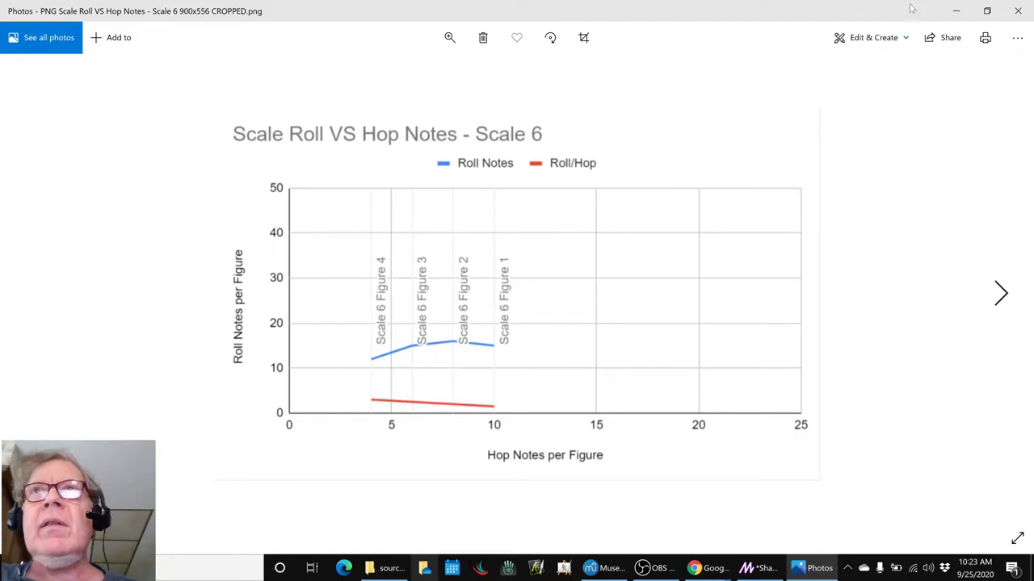
click(872, 37)
click(836, 77)
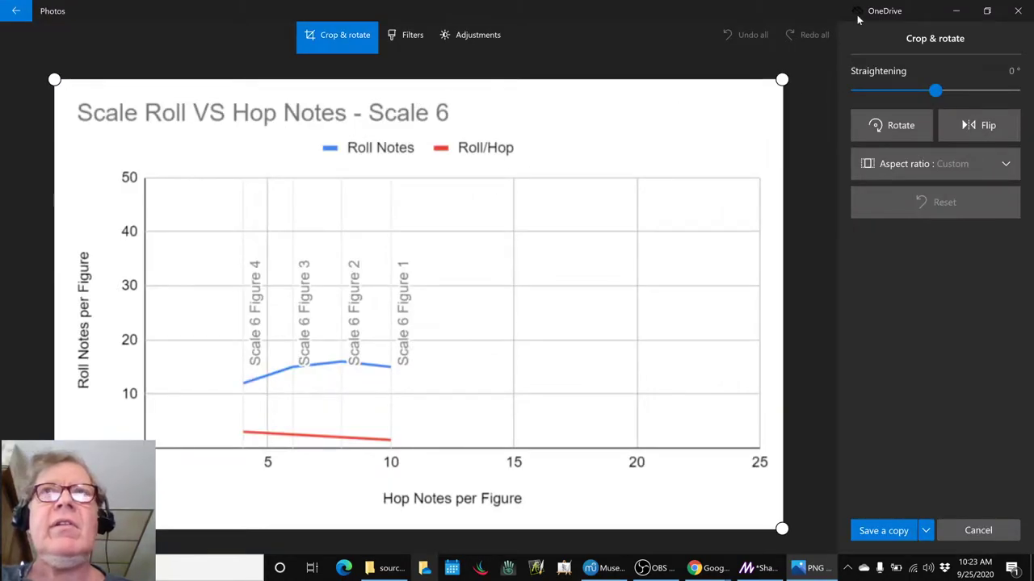
click(1018, 11)
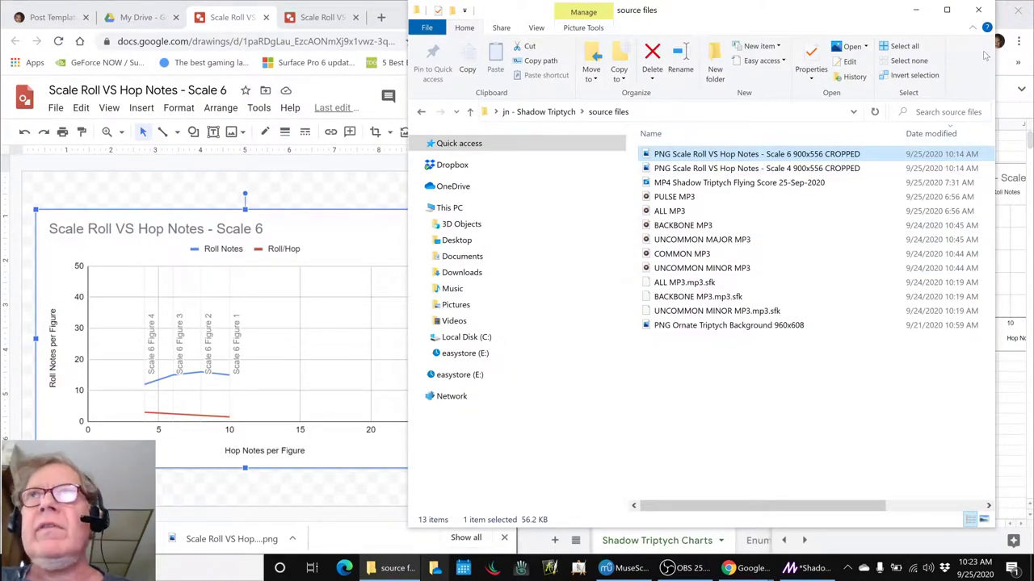
click(978, 9)
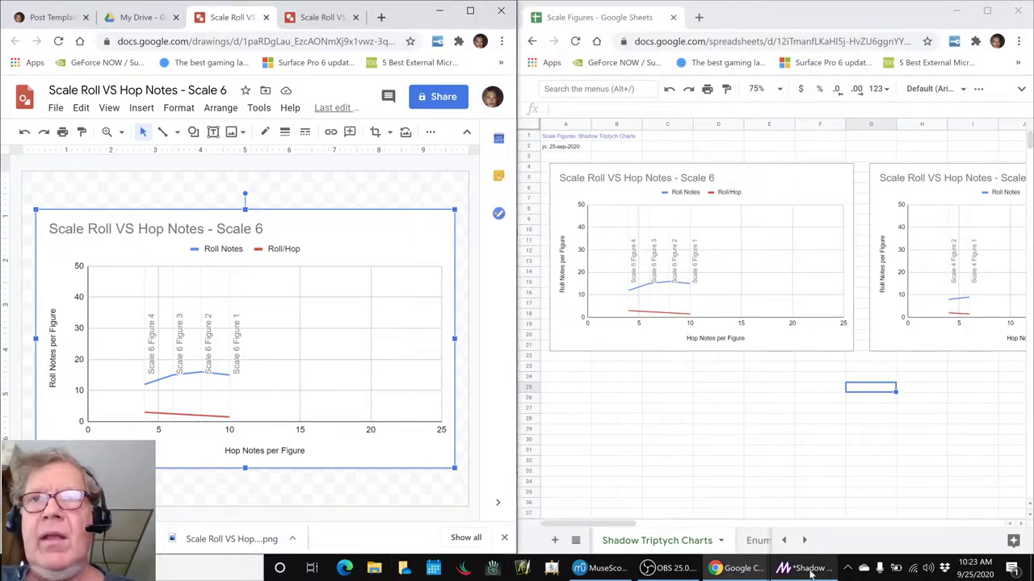
Switch to the Magic editor and view the Actors MP3 scene, then return to the FLYING SCORE scene.
click(808, 569)
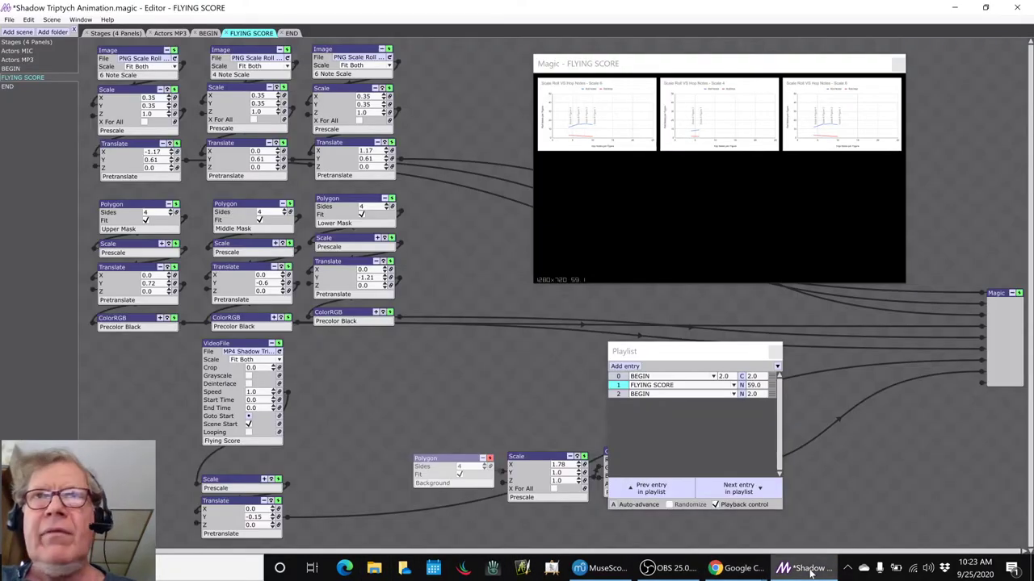
click(170, 33)
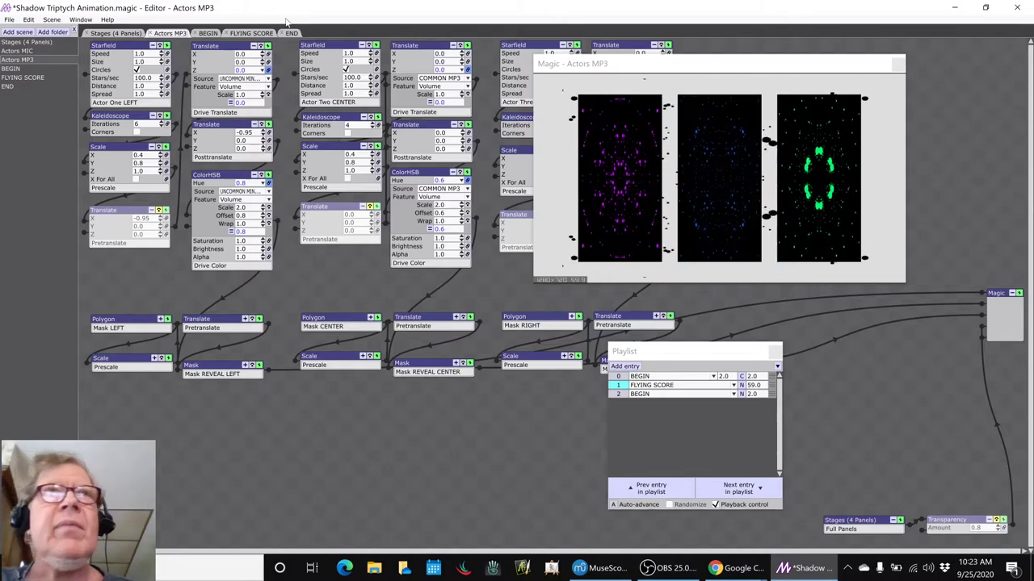
click(252, 34)
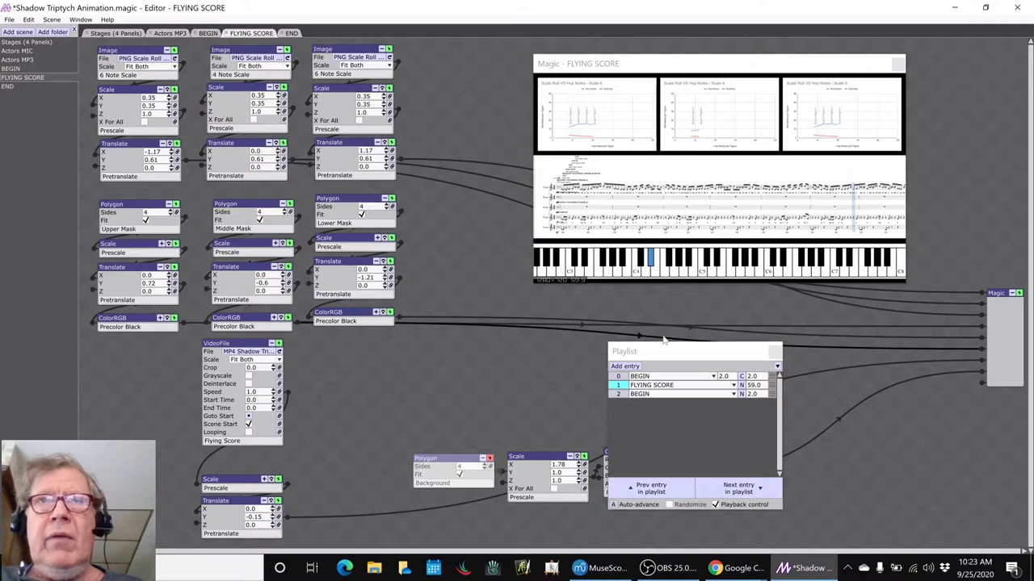
Bring the playlist into focus, and close and reopen the BEGIN scene to view its modules.
click(664, 369)
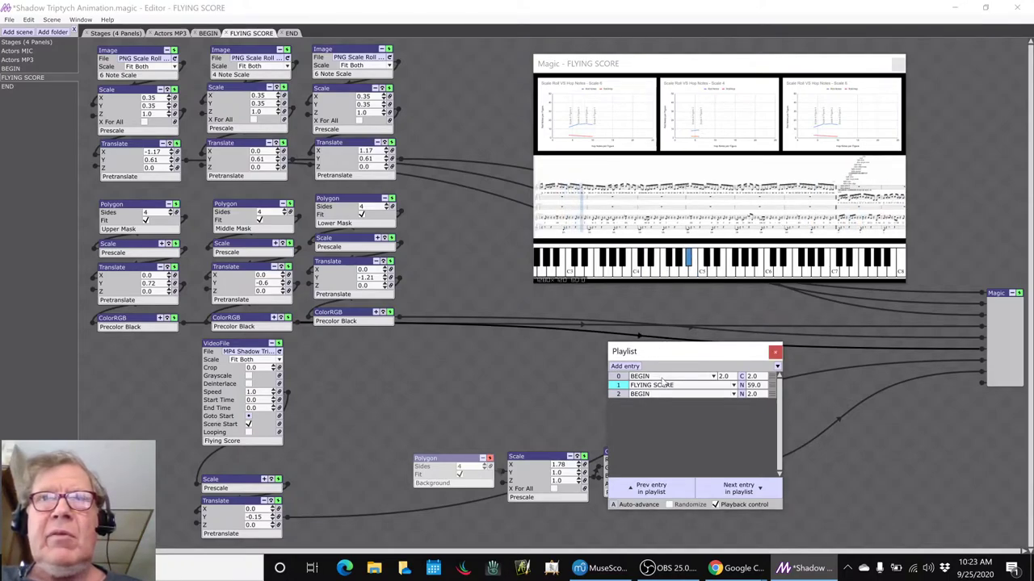
click(206, 33)
double_click(11, 68)
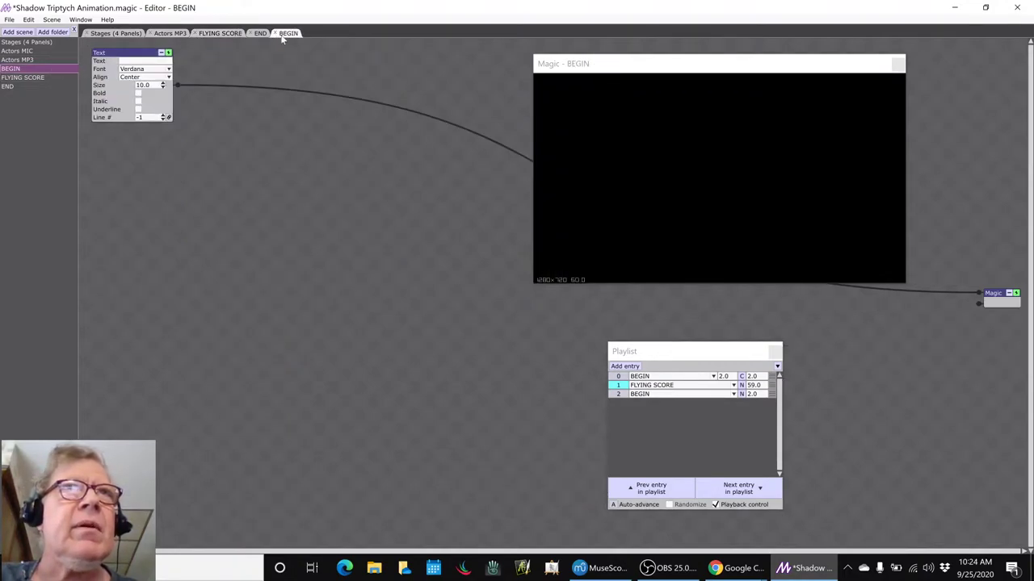
Reorder the open scenes so BEGIN comes before FLYING SCORE, and show the FLYING SCORE scene's modules.
drag(282, 39, 214, 34)
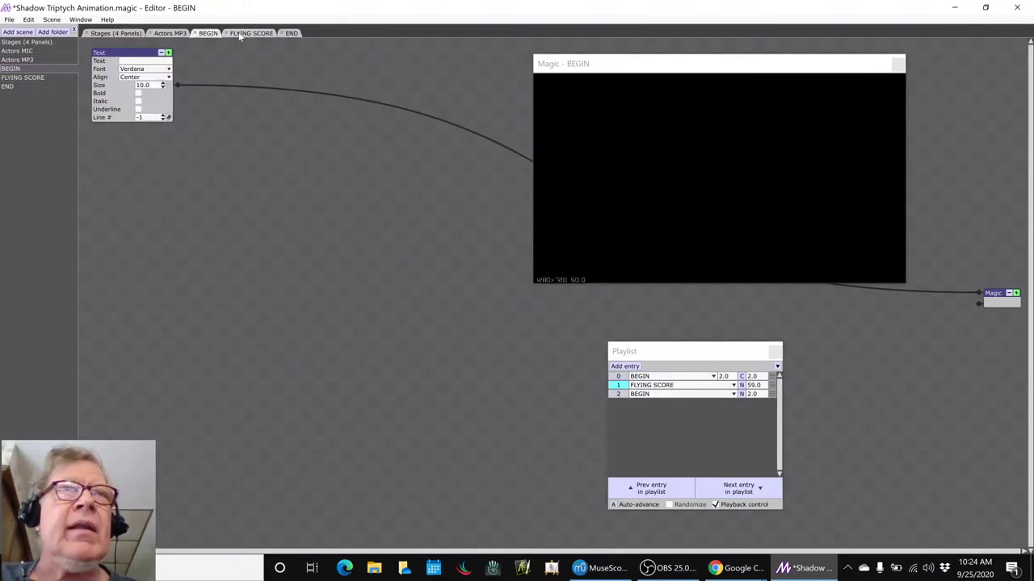
click(239, 33)
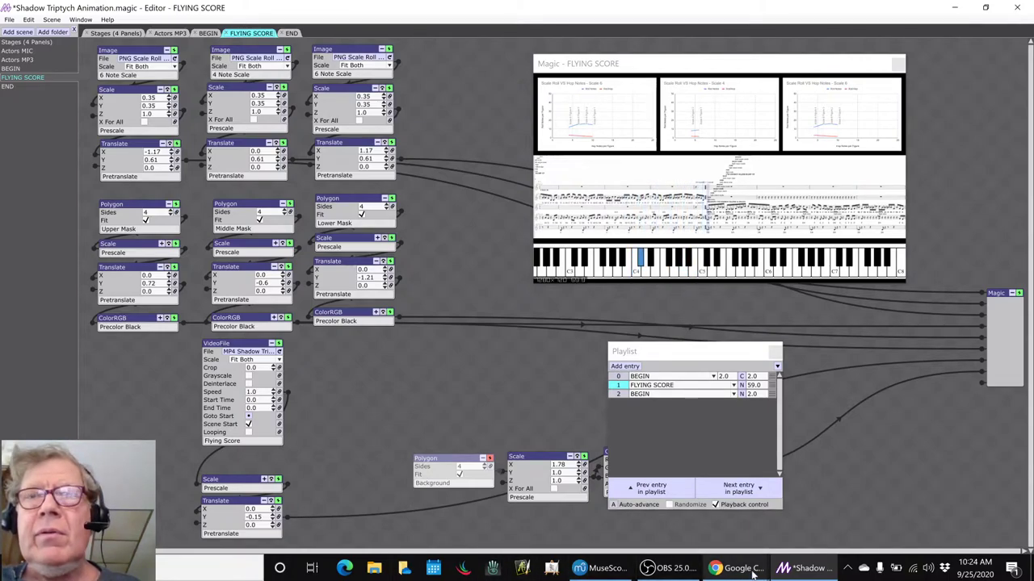
Open the jn - Shadow Triptych folder from the Desktop in File Explorer and play the Shadow Triptych Flying Score video.
mouse_move(739, 571)
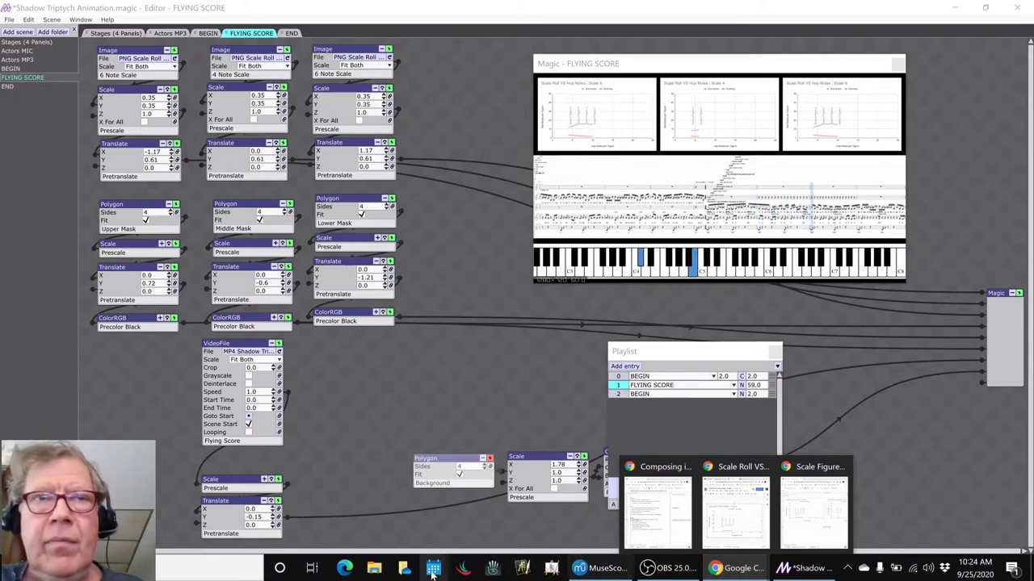
click(374, 568)
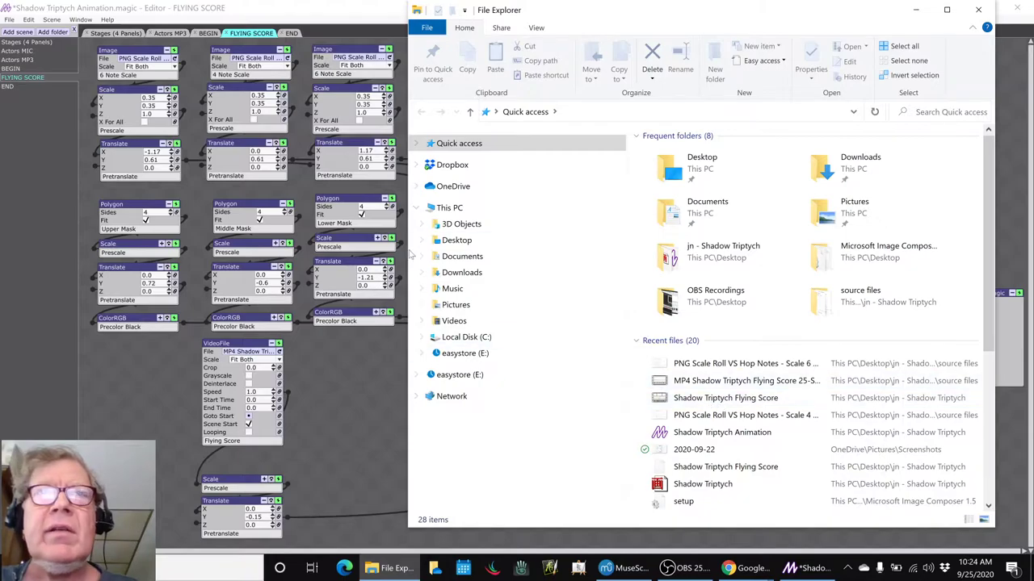
click(422, 241)
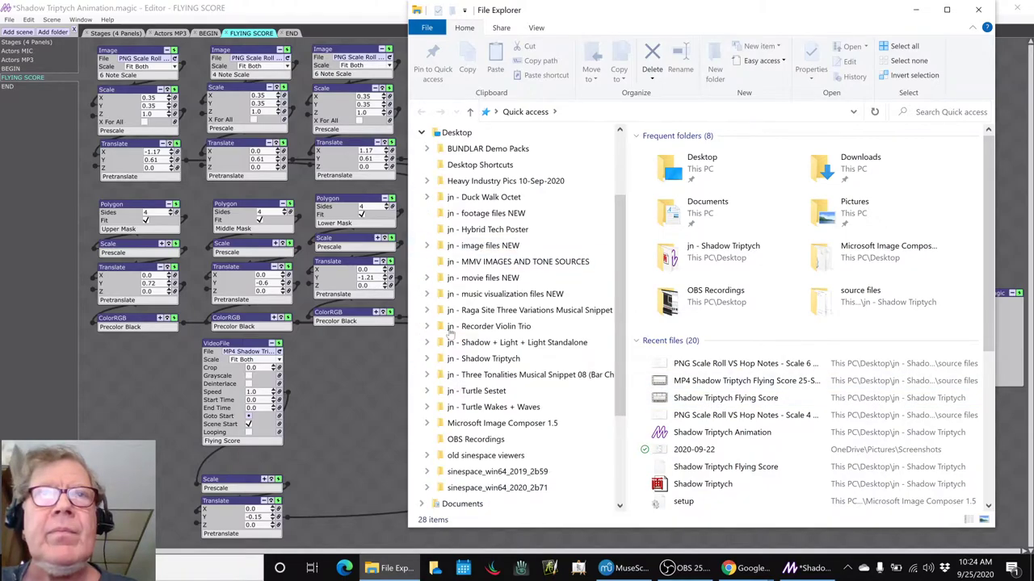
click(426, 360)
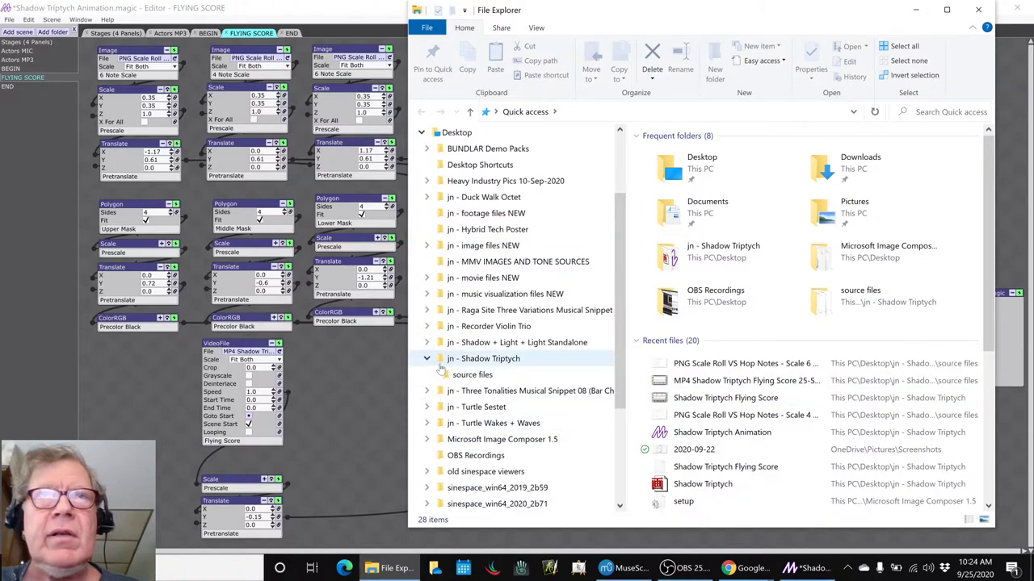
click(456, 365)
drag(763, 8, 288, 32)
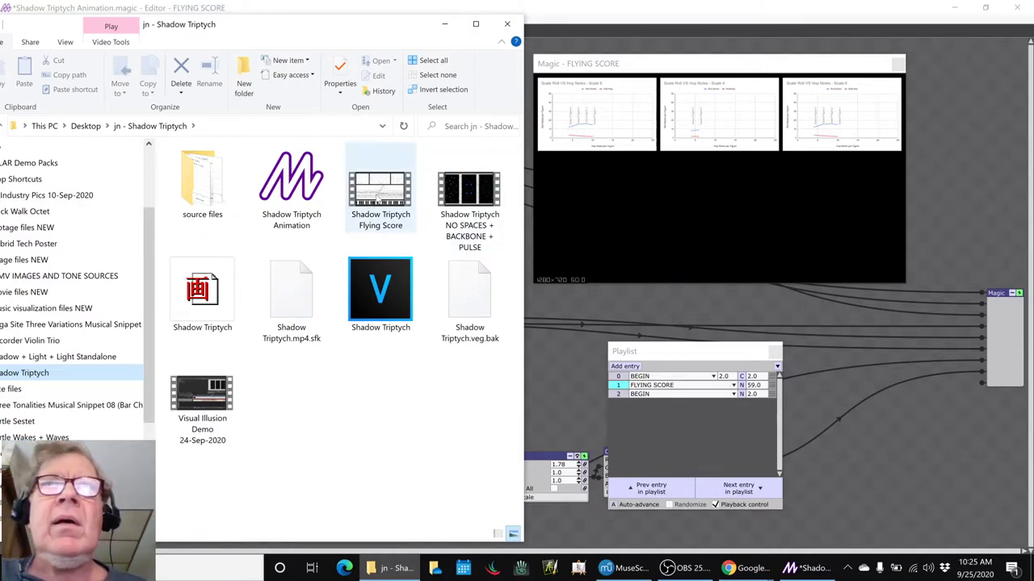
double_click(381, 196)
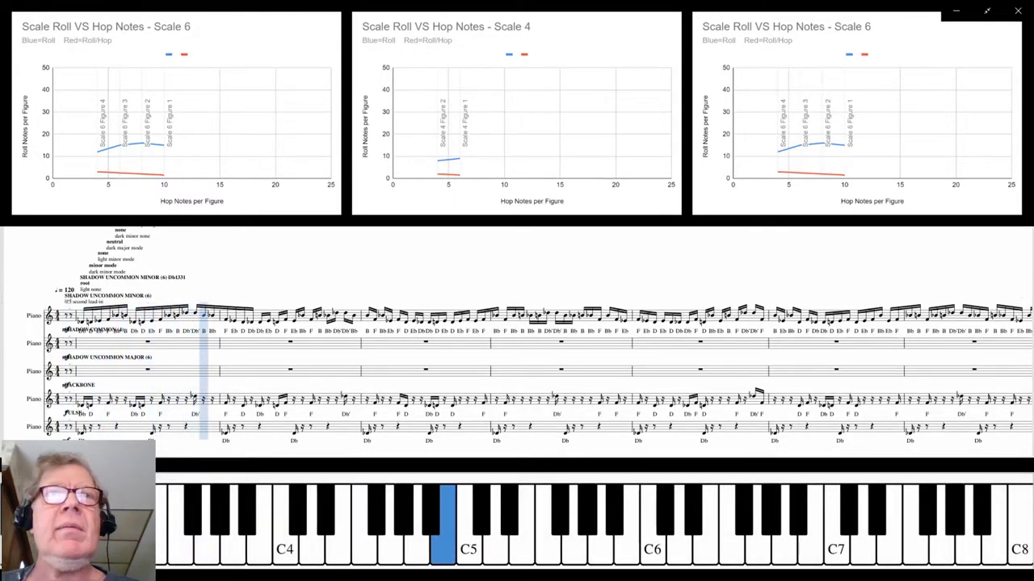
Skip ahead through the video's opening Shadow Uncommon Minor section, play into the Shadow Common Full Scale section, and pause.
mouse_move(822, 5)
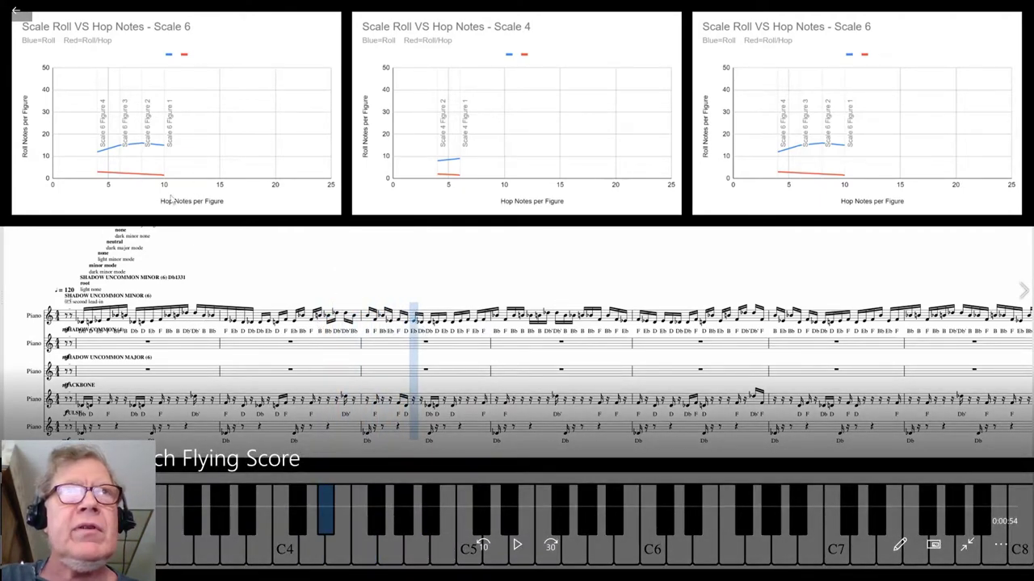
click(200, 506)
click(242, 505)
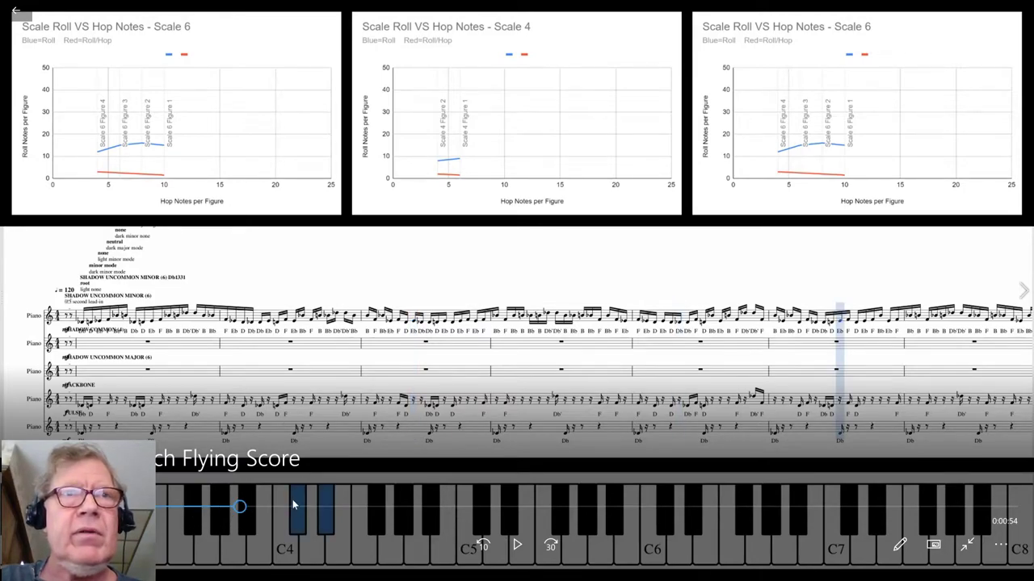
click(299, 506)
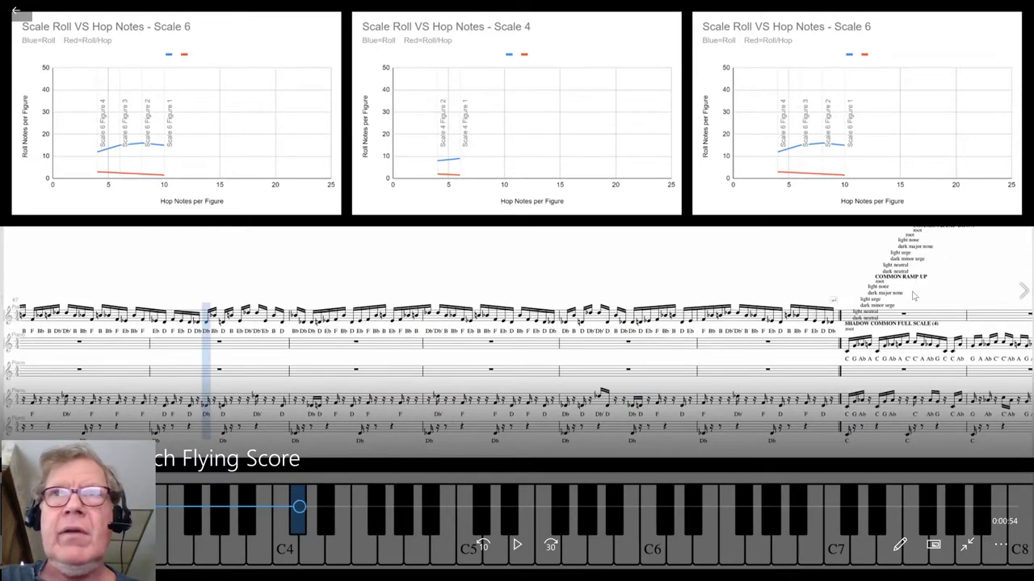
click(811, 359)
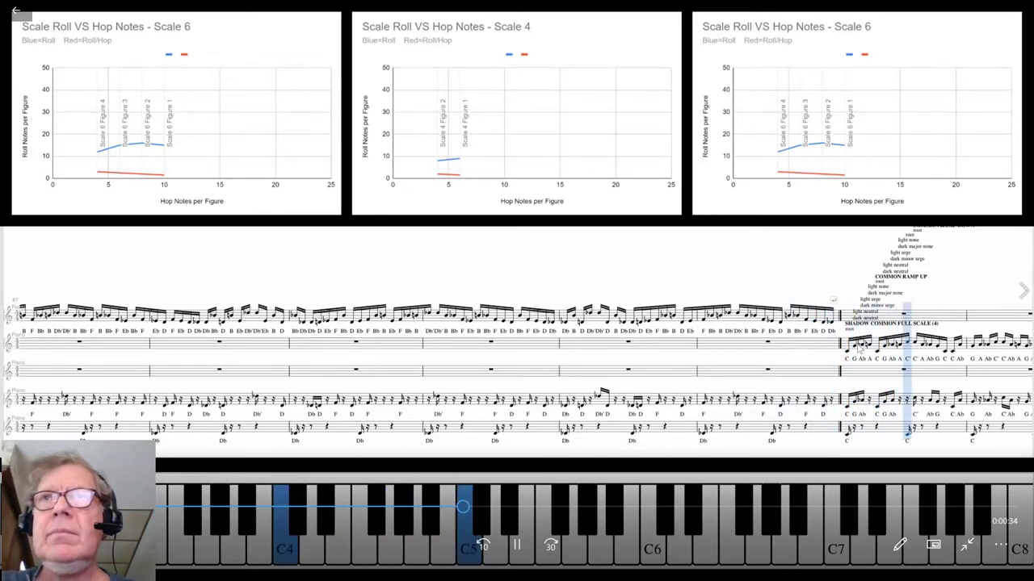
click(860, 350)
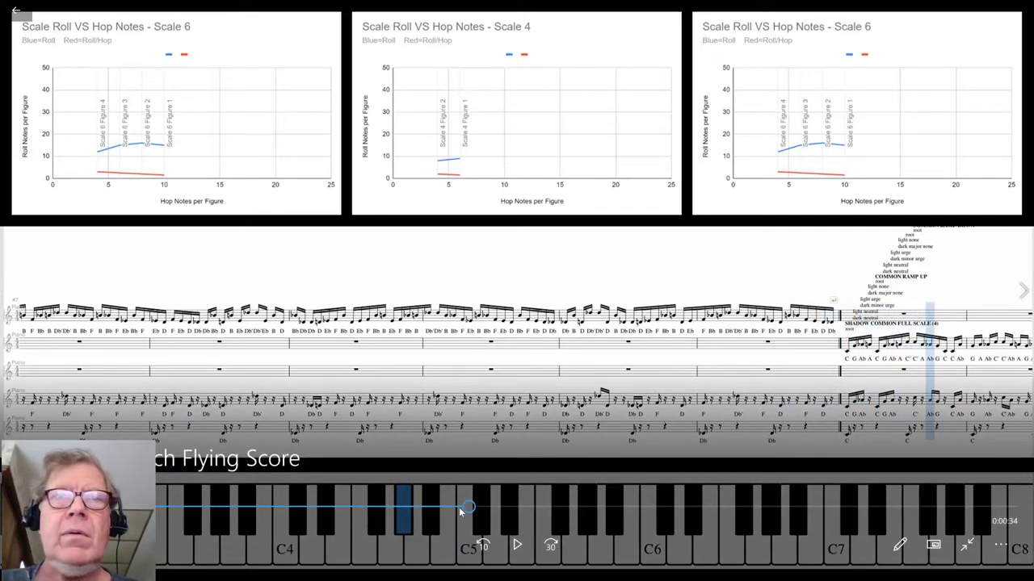
Play the video's transition into the Shadow Uncommon Major section, pause, and rewind to the common scale section.
drag(460, 511, 525, 502)
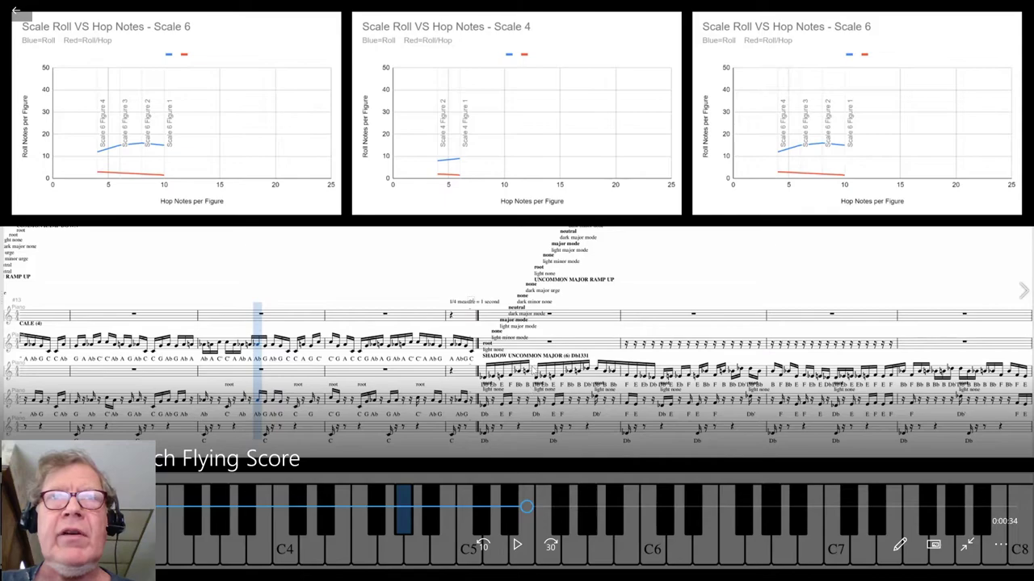
click(446, 310)
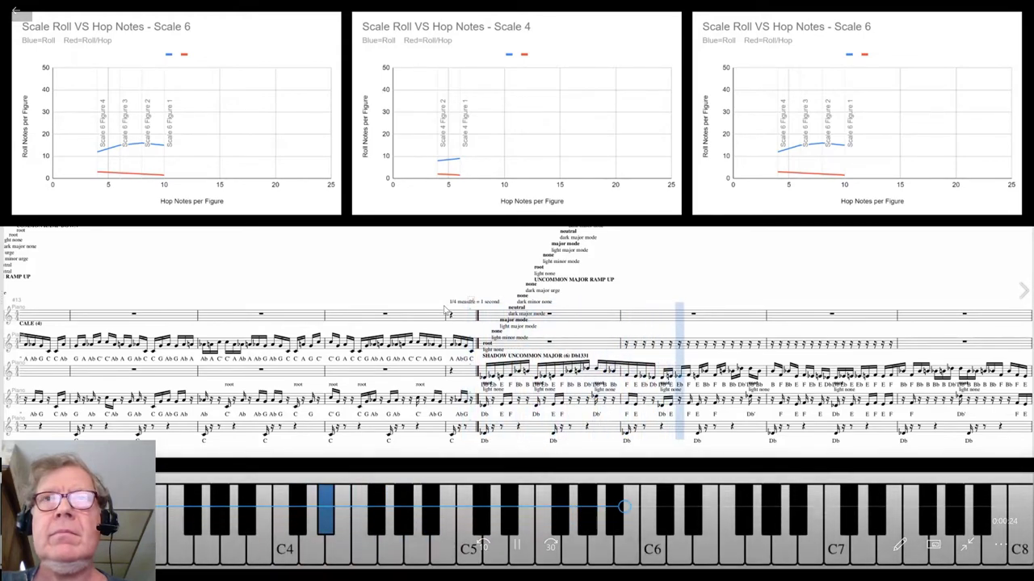
click(492, 325)
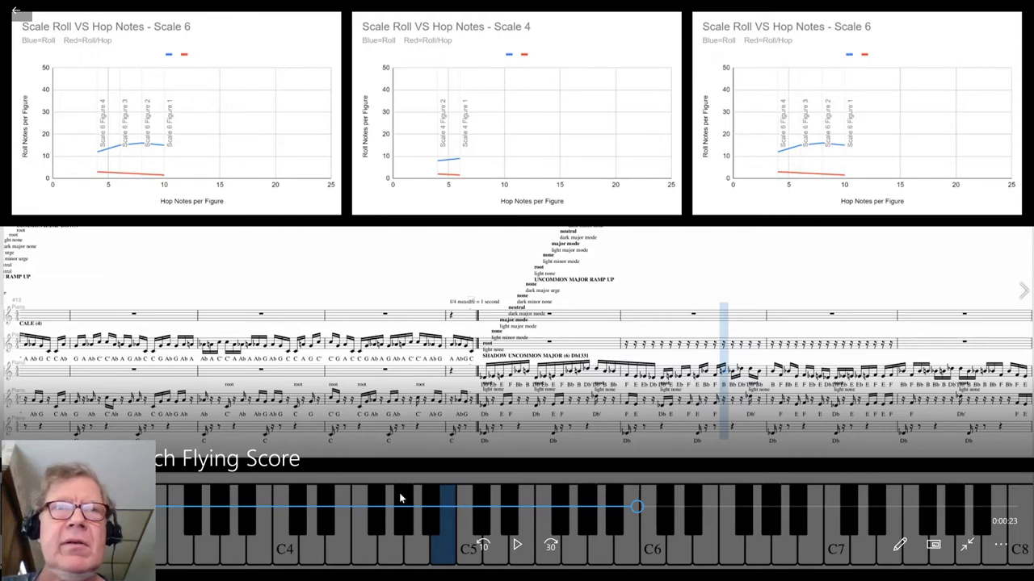
drag(638, 506, 506, 507)
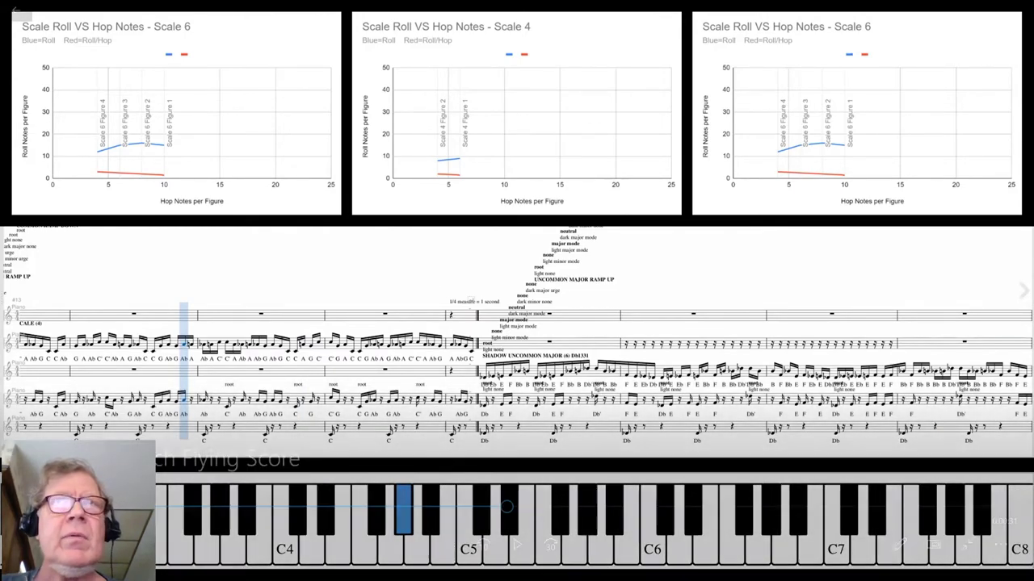
Switch to the Composing in Full Media spreadsheet and add the heading "Ideas Next Time:" in cell B39 below the results.
key(alt+Tab)
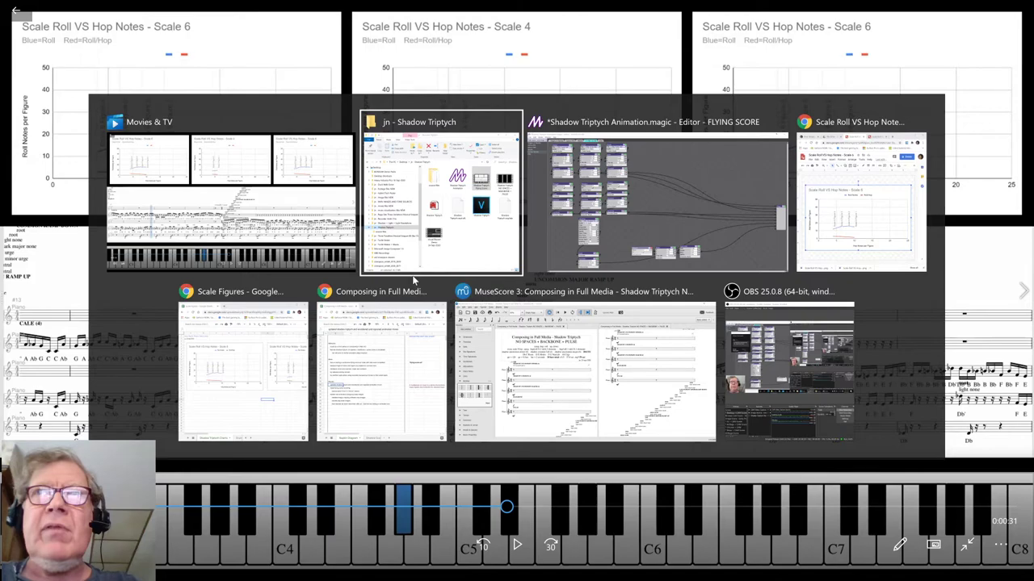
key(alt+Tab)
key(alt+Tab)
key(alt+Tab)
key(alt+Tab)
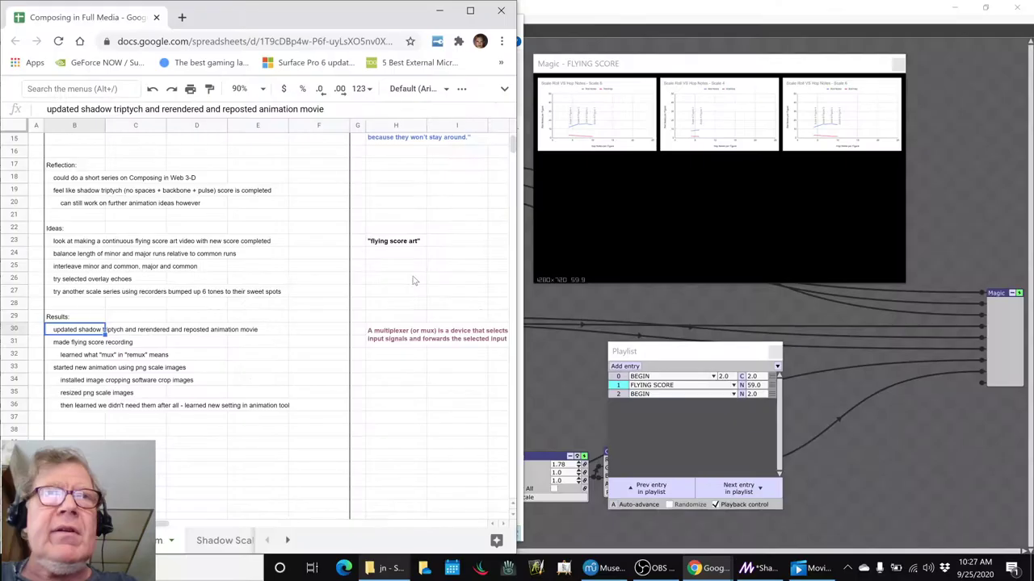
scroll(50, 432, down, 2)
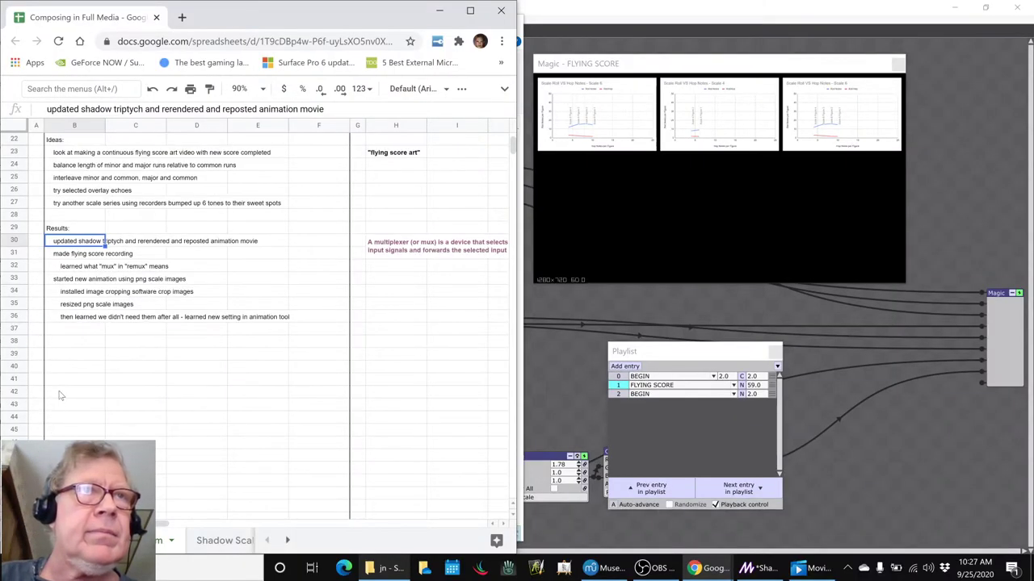
click(57, 357)
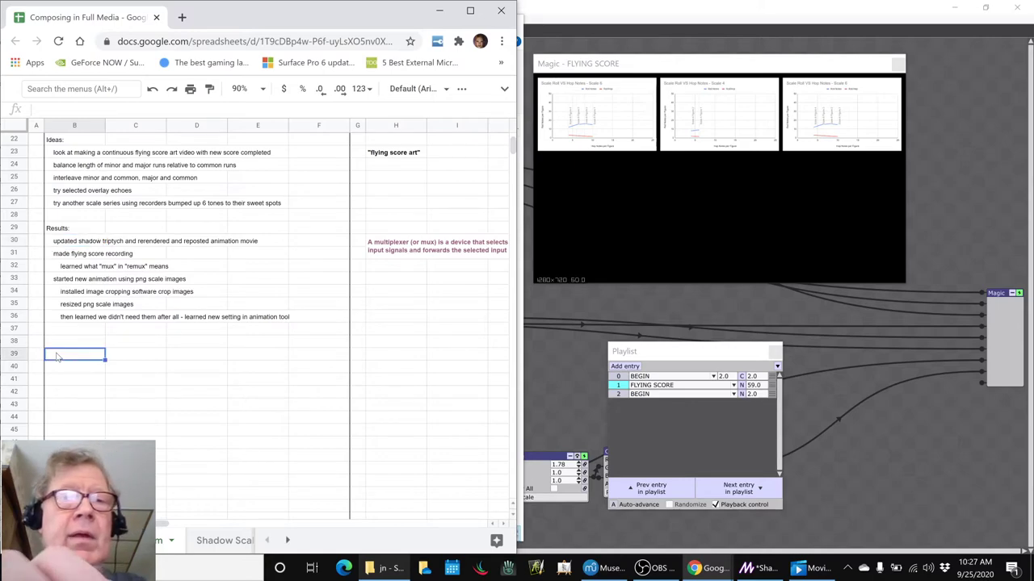
text(Idea)
key(BackSpace)
text(eas N)
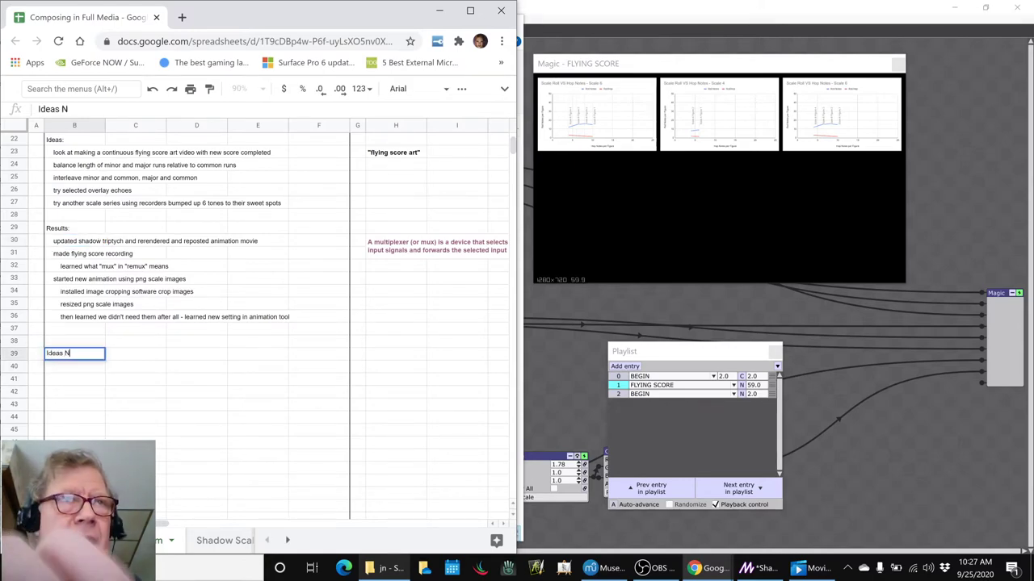
text(ext Time:)
key(Return)
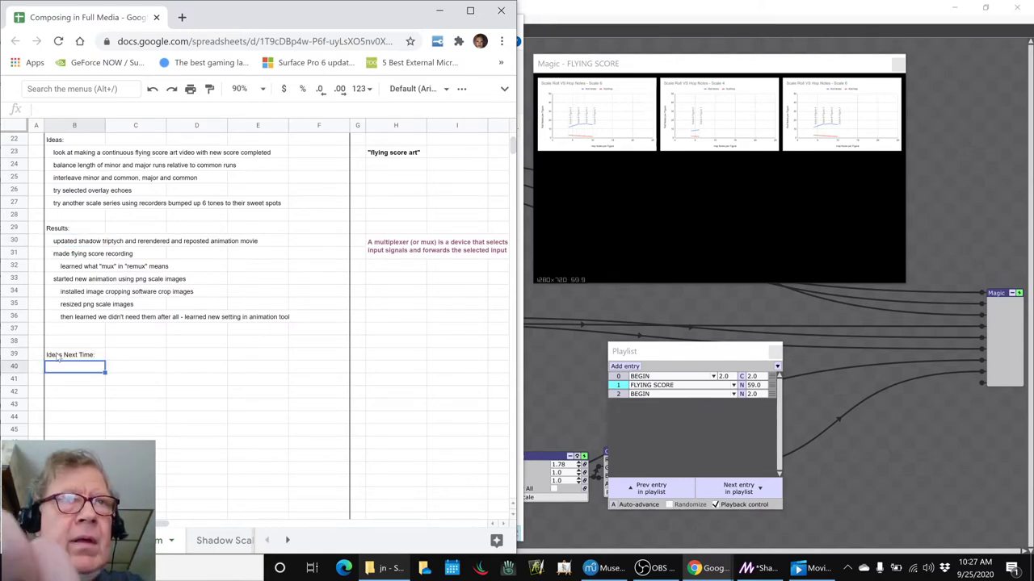
Enter "work further with the animation - e.g., connect the charts to the score somehow visually" in cell B40.
text(work fu)
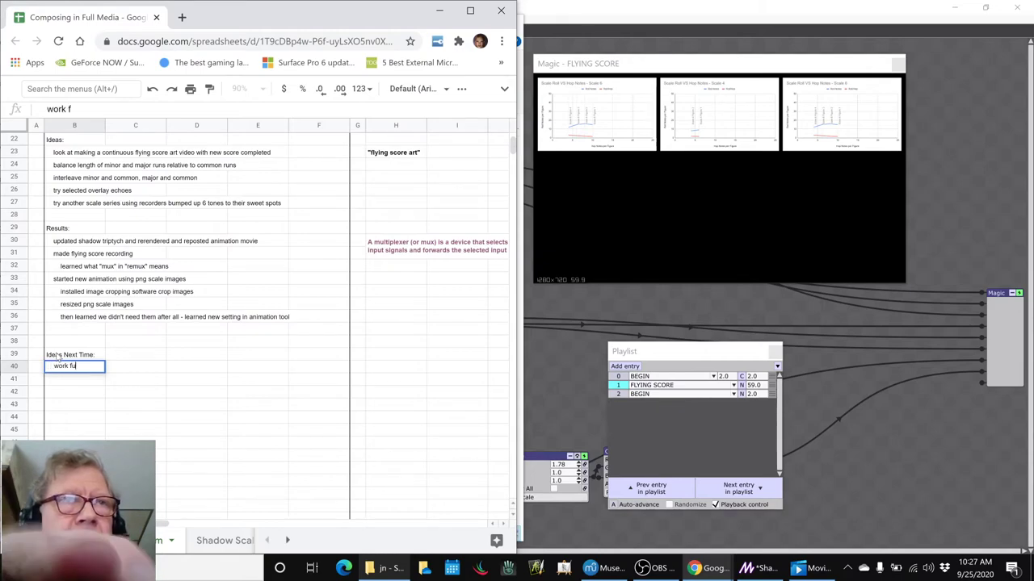
text(rther w)
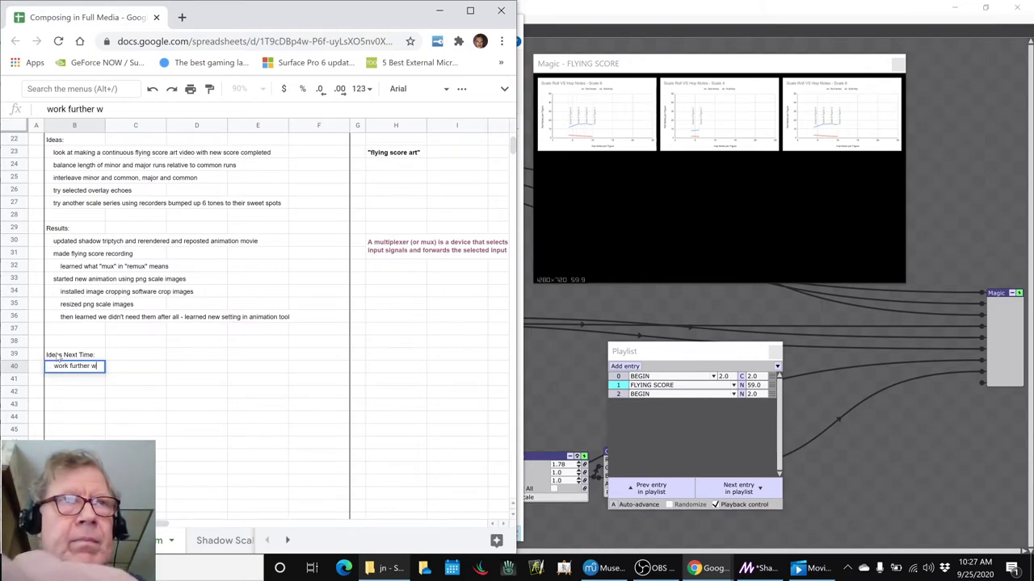
text(ith the animation)
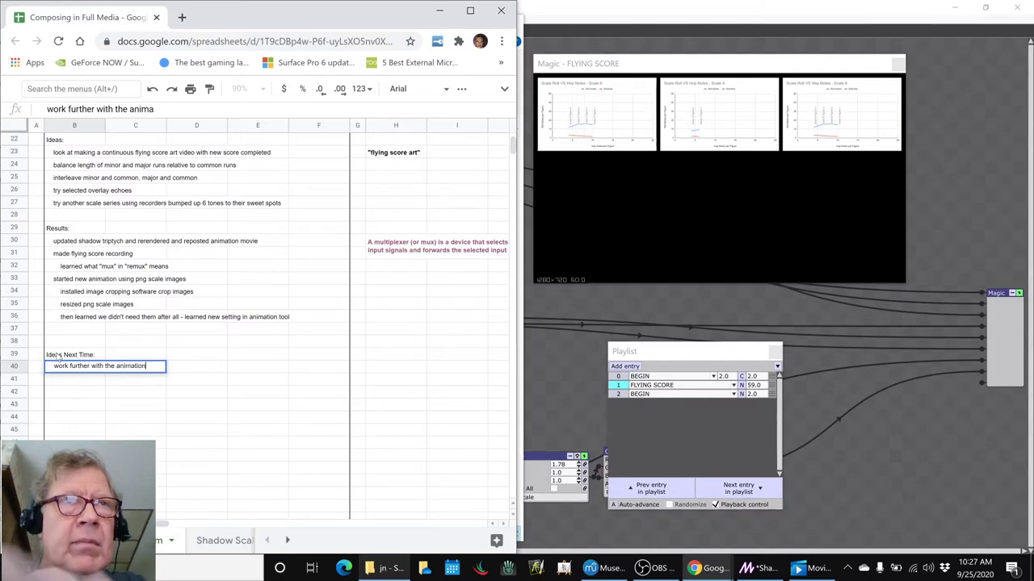
text( - e.g., co)
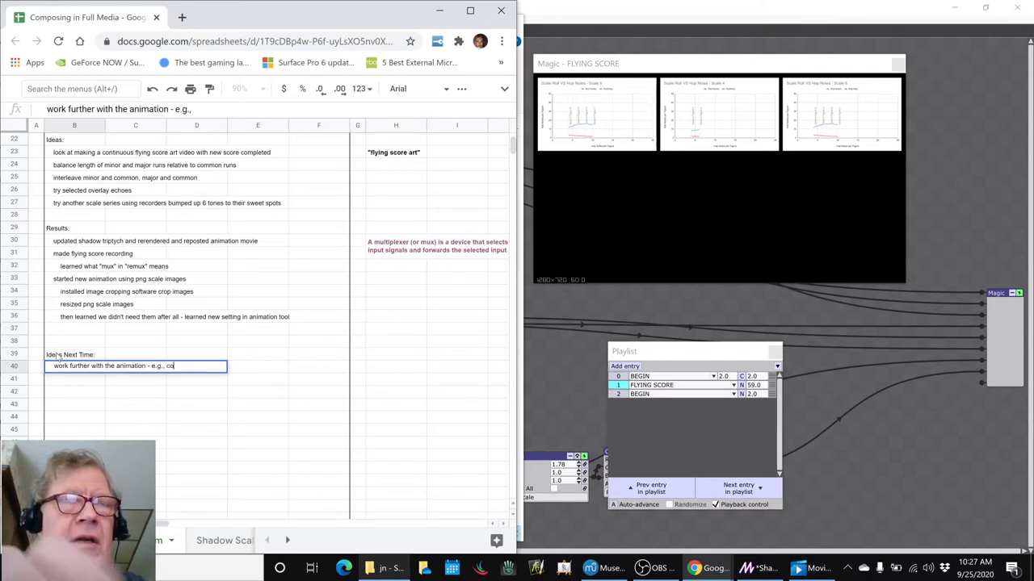
text(nnect the ch)
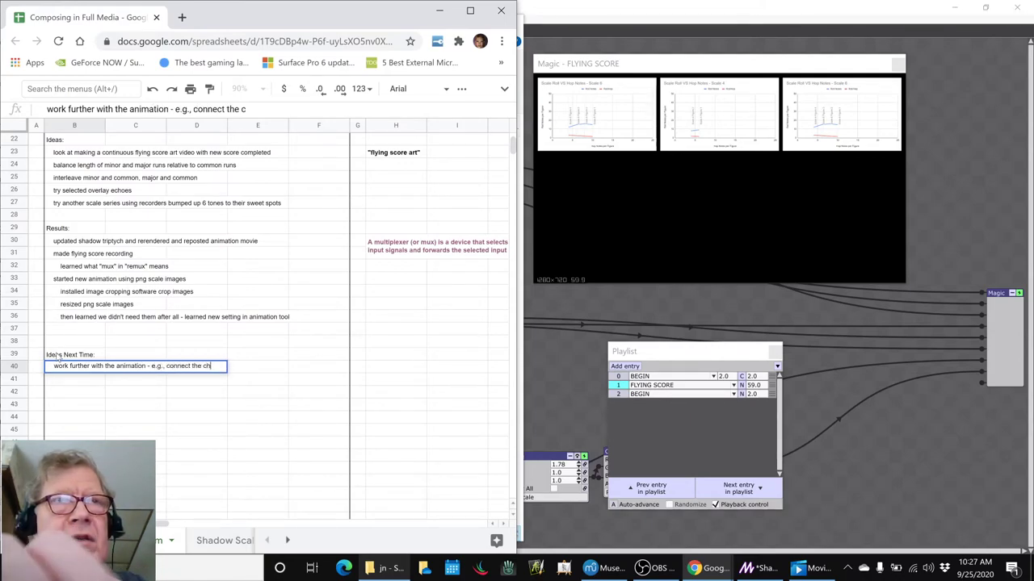
text(arts to the sco)
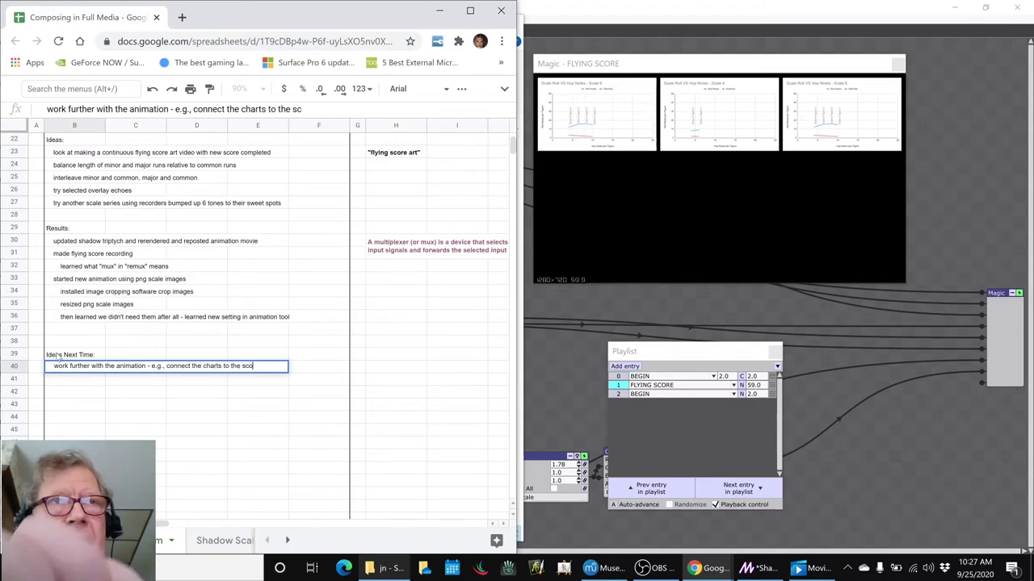
text(re someho)
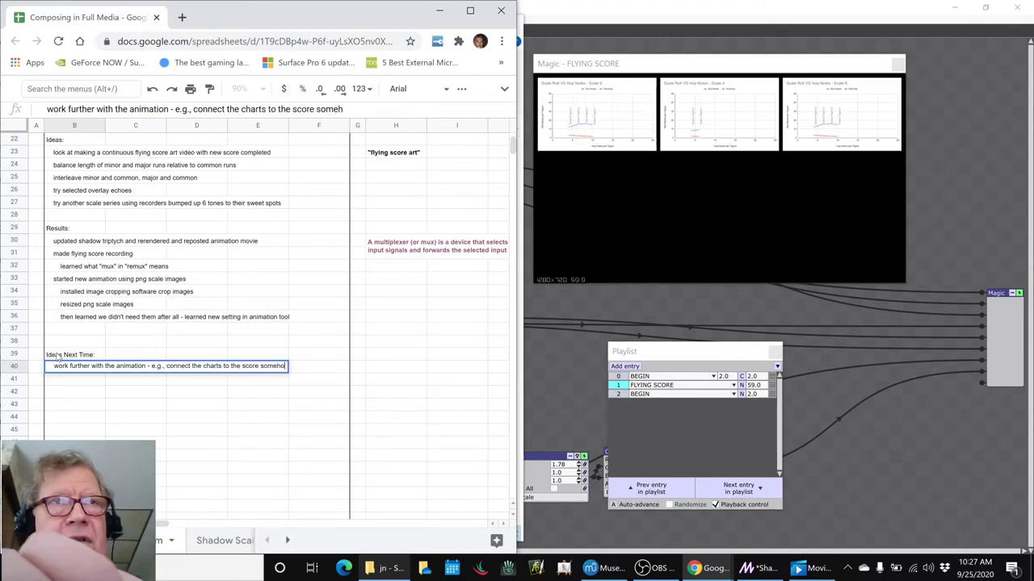
text(w visually)
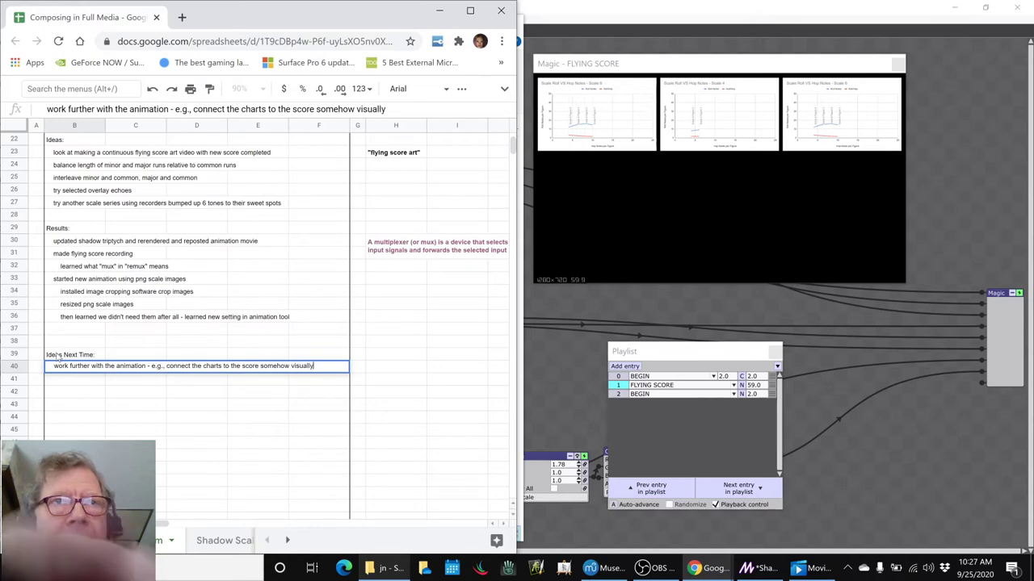
key(Return)
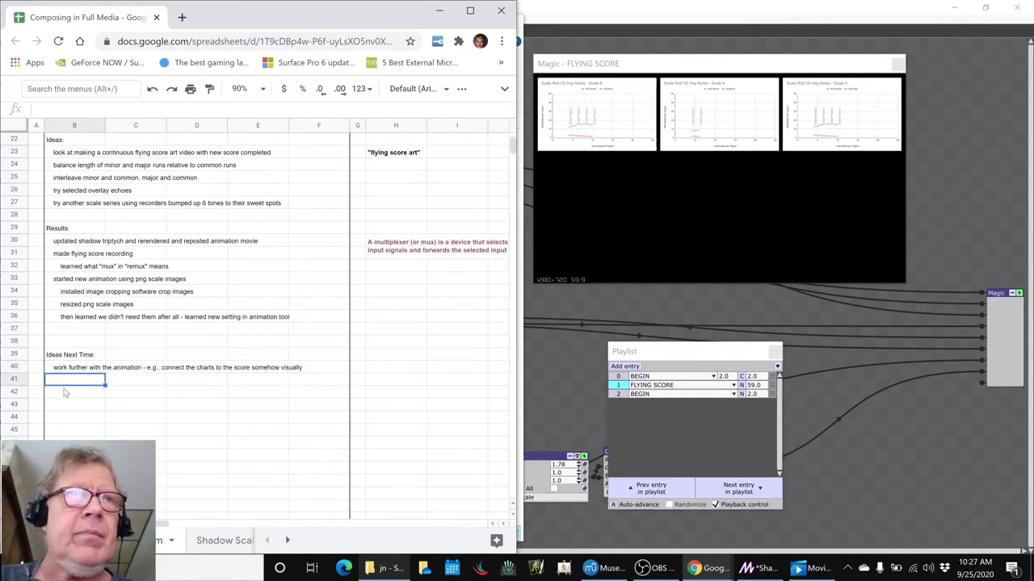
Add "tbd" as the second item under Ideas Next Time in cell B41, and go back up to the earlier Ideas list.
key(Return)
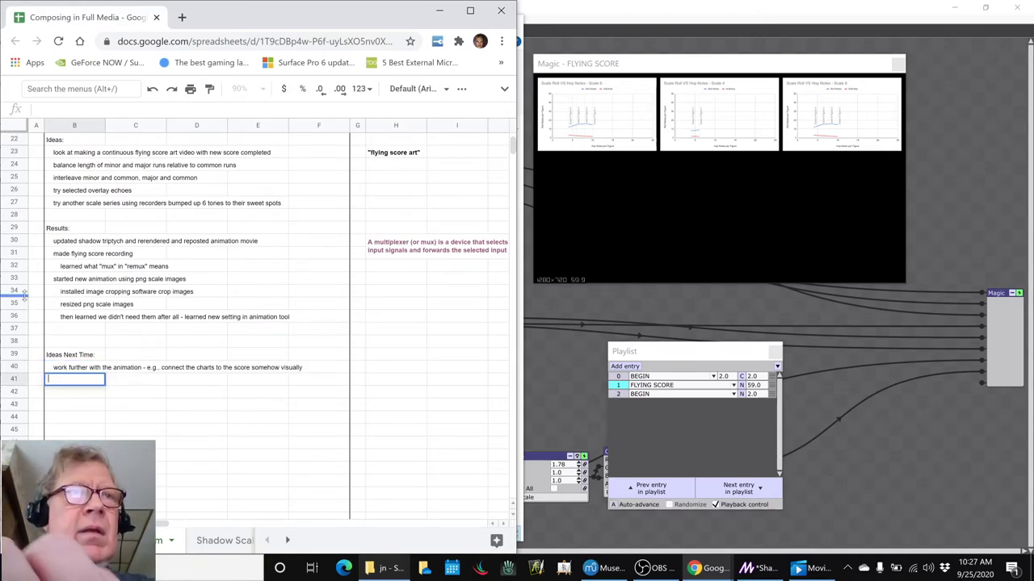
text(tbd)
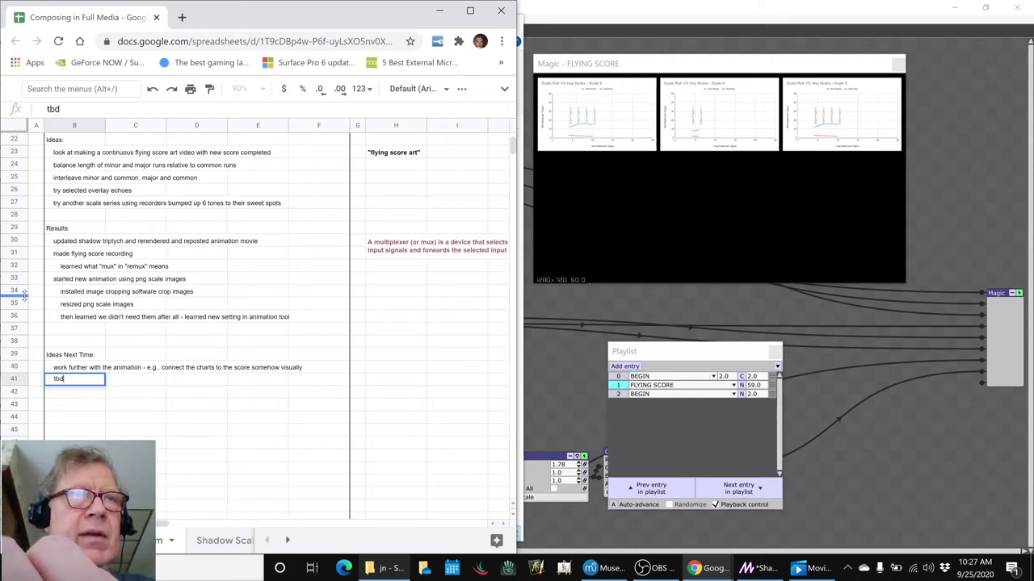
key(Return)
key(Up)
key(Up)
key(Up)
key(Up)
key(Up)
key(Up)
key(Up)
key(Up)
key(Up)
key(Up)
key(Up)
key(Up)
key(Up)
key(Up)
key(Up)
key(Up)
key(Up)
key(Up)
key(Up)
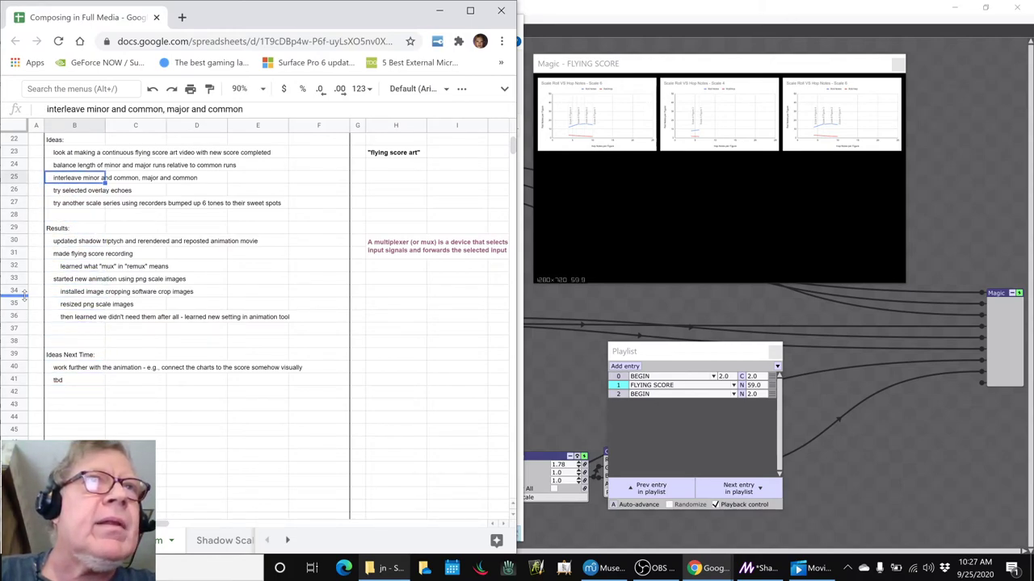
Copy the four ideas in cells B24 to B27, from "balance length of minor and major runs" through "try another scale series".
key(Down)
key(Up)
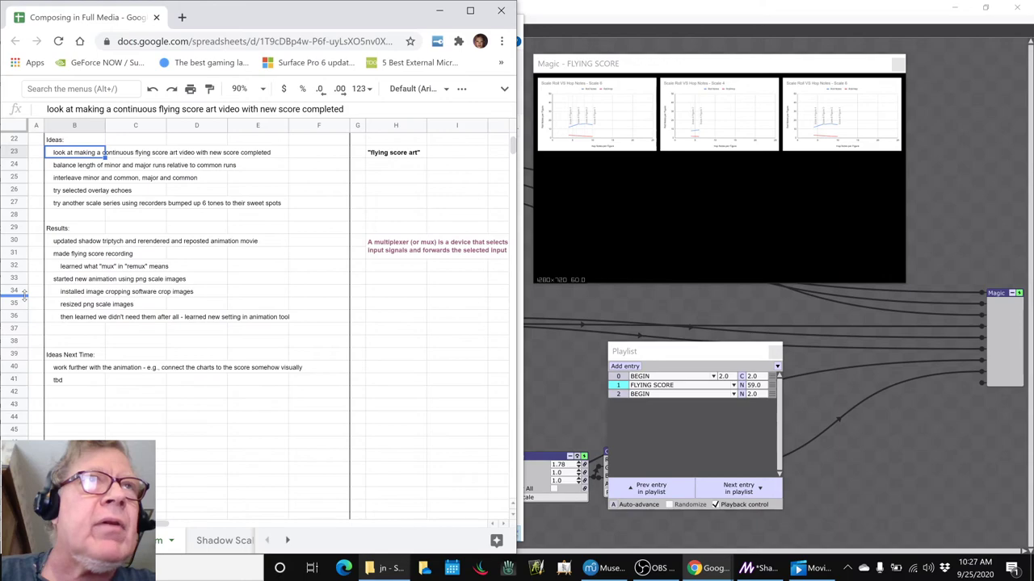
key(Down)
key(shift+Down)
key(shift+Down)
key(shift+Down)
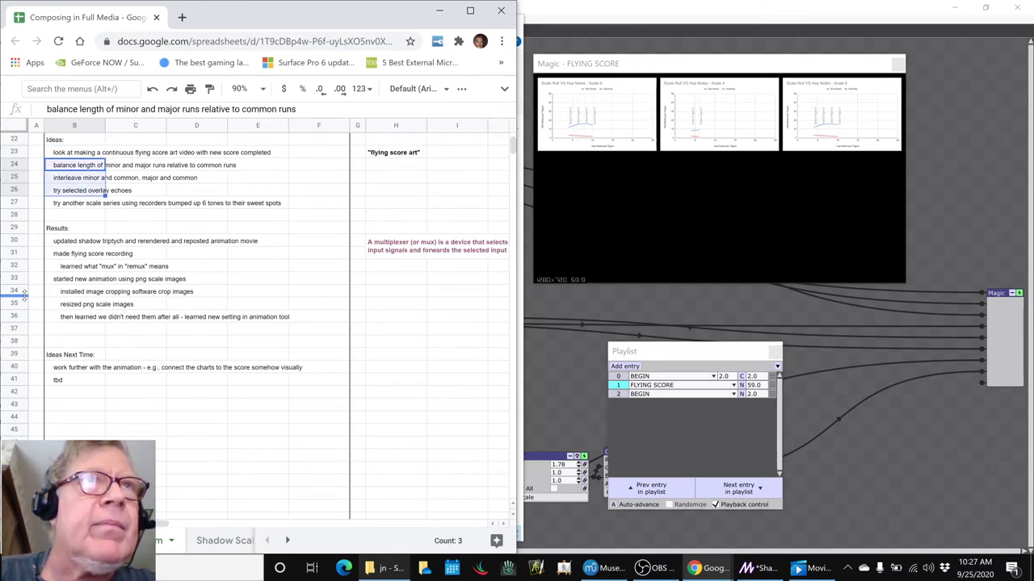
key(ctrl+c)
Paste the copied ideas under Ideas Next Time starting at cell B41, replacing the "tbd" entry.
key(Down)
key(Down)
key(Down)
key(Down)
key(Down)
key(Down)
key(Down)
key(Down)
key(Down)
key(Down)
key(Down)
key(Down)
key(Down)
key(Down)
key(Down)
key(Down)
key(Down)
key(Down)
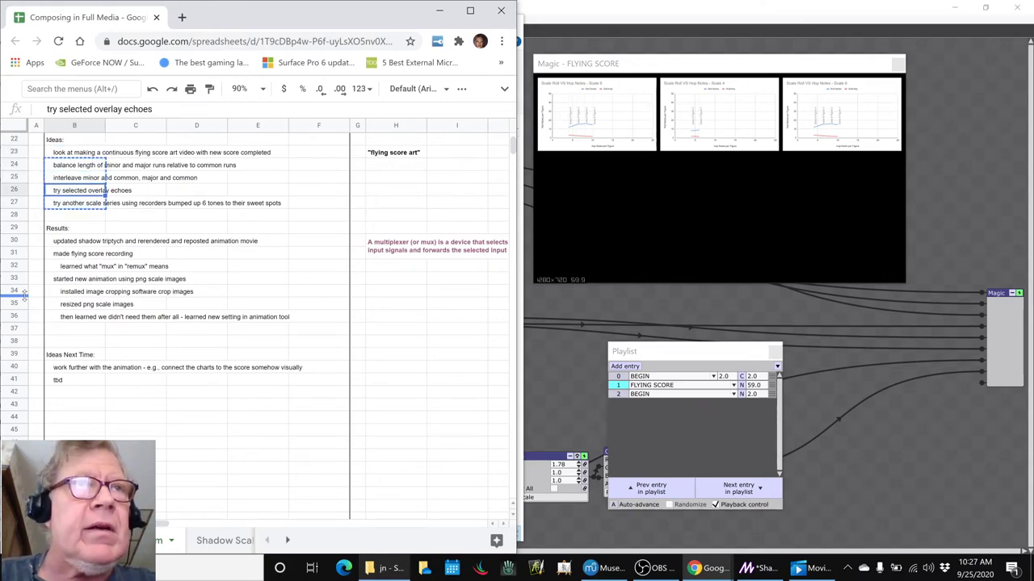
key(Up)
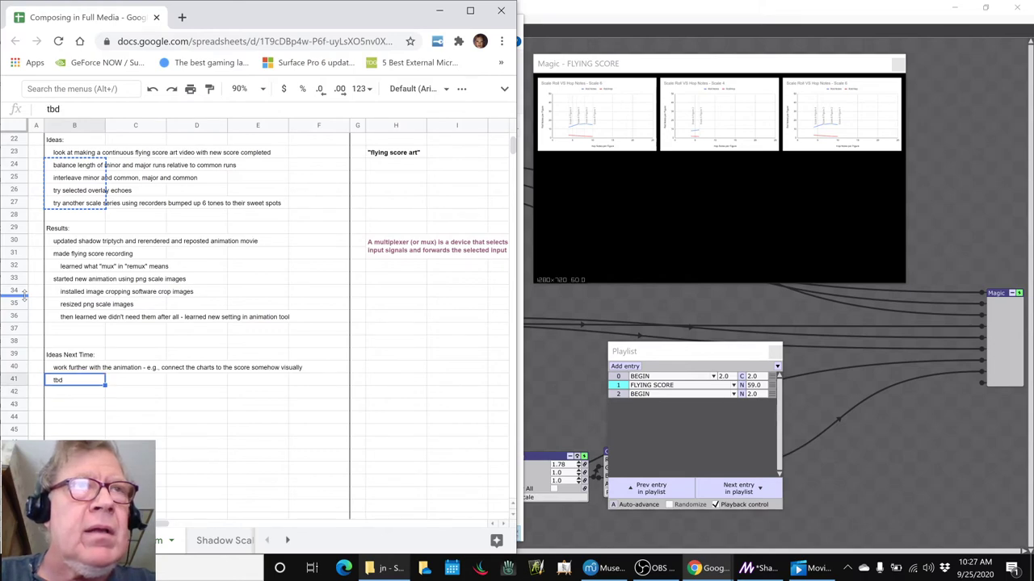
key(ctrl+v)
Copy the four ideas in cells B41 to B44 and paste them one row lower, starting at B42.
key(Down)
key(Down)
key(Up)
key(Up)
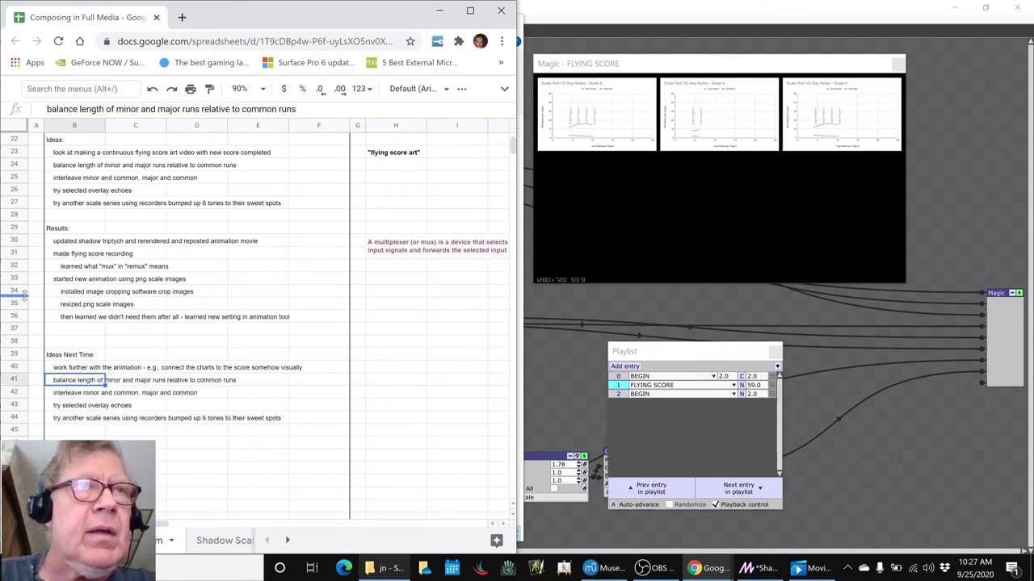
key(shift+Down)
key(shift+Down)
key(shift+Down)
key(Down)
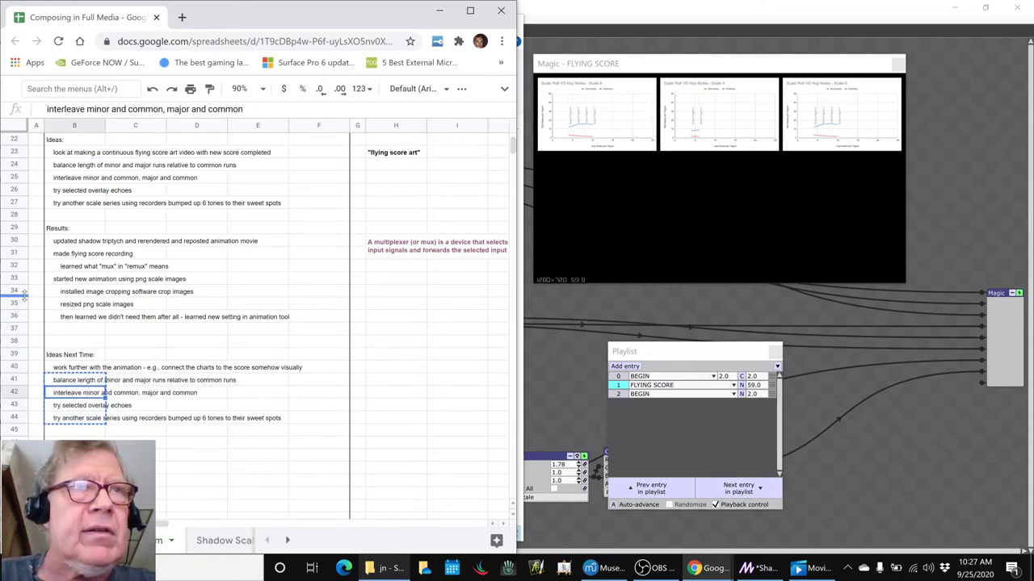
key(ctrl+v)
Replace the duplicated idea in cell B41 with "pick more from the following:".
key(Up)
key(BackSpace)
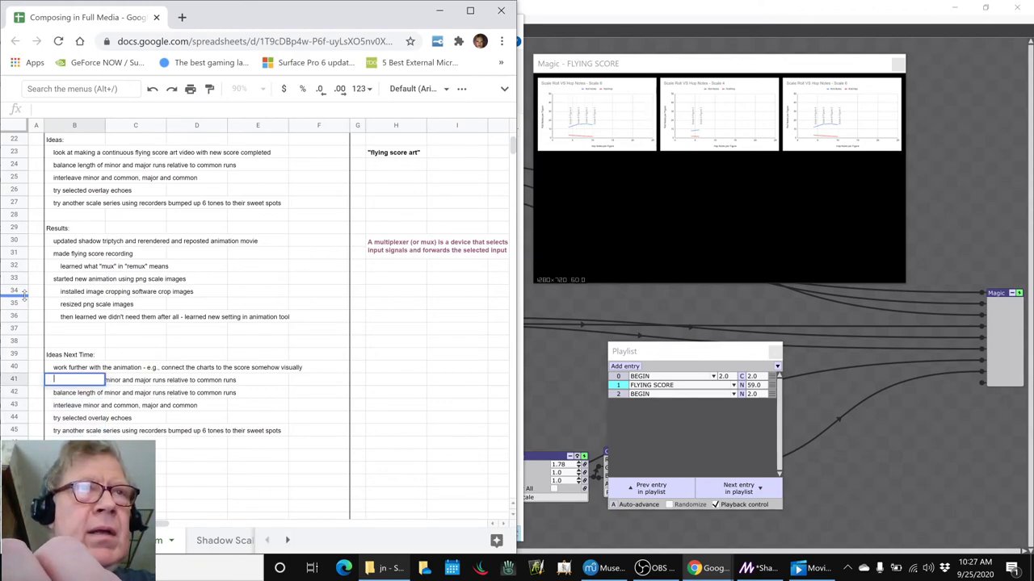
text(pick more fr)
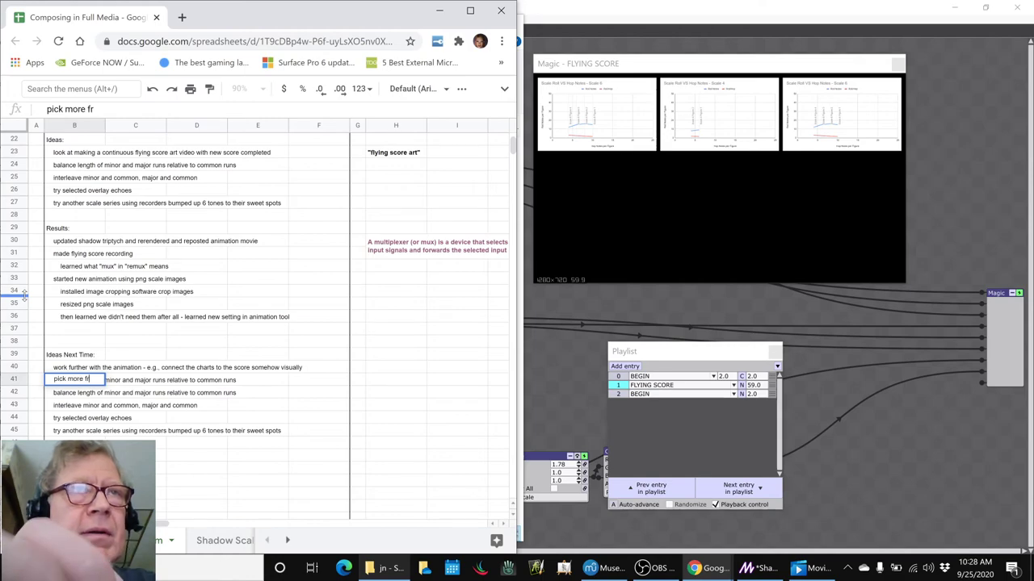
text(om the following)
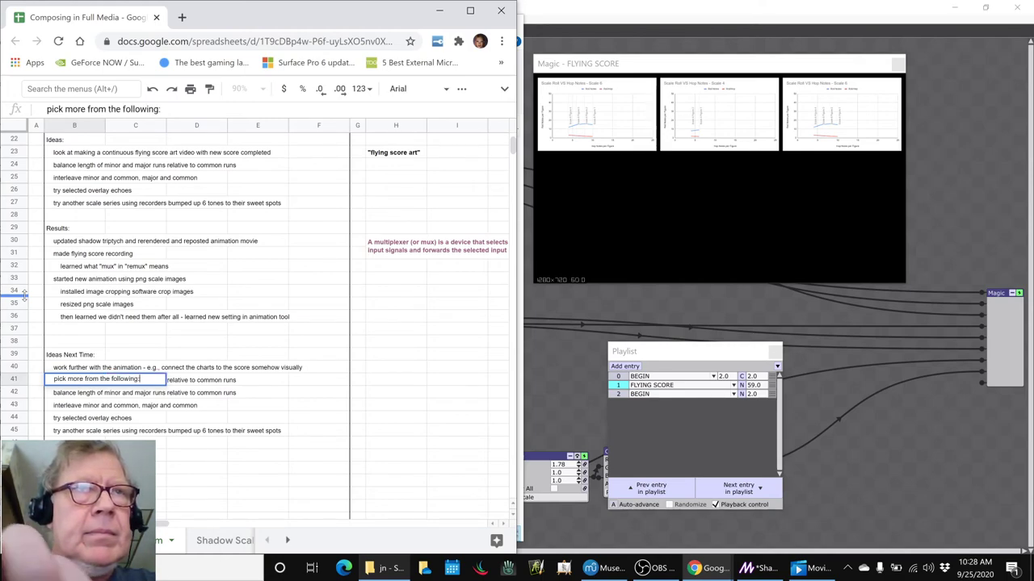
text(:)
key(Return)
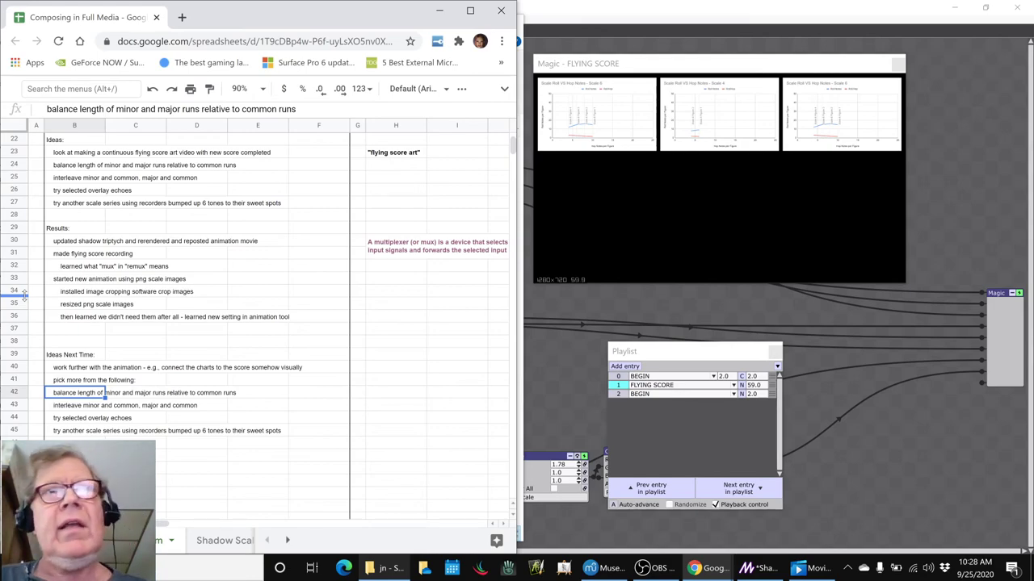
Add the heading "Shout Outs:" in cell B54 near the end of the session box and enter the username to thank in B55.
scroll(71, 376, down, 5)
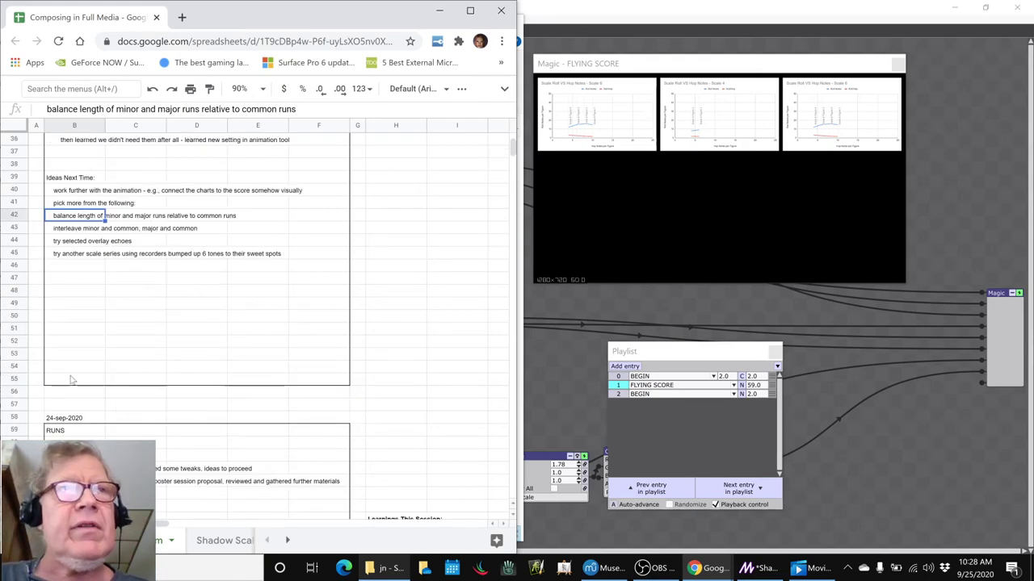
click(70, 371)
text(Shou)
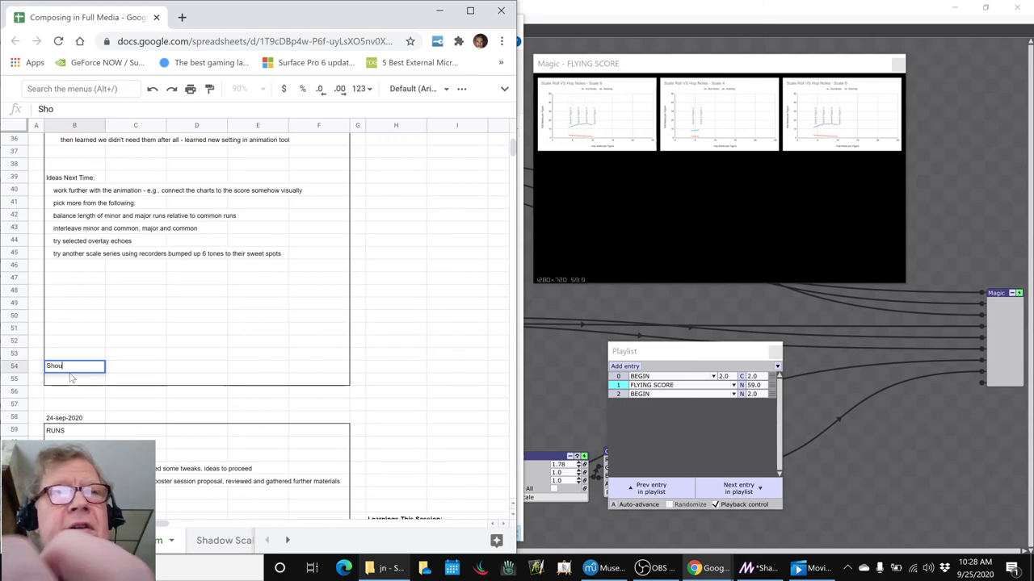
text(t Outs:)
key(Return)
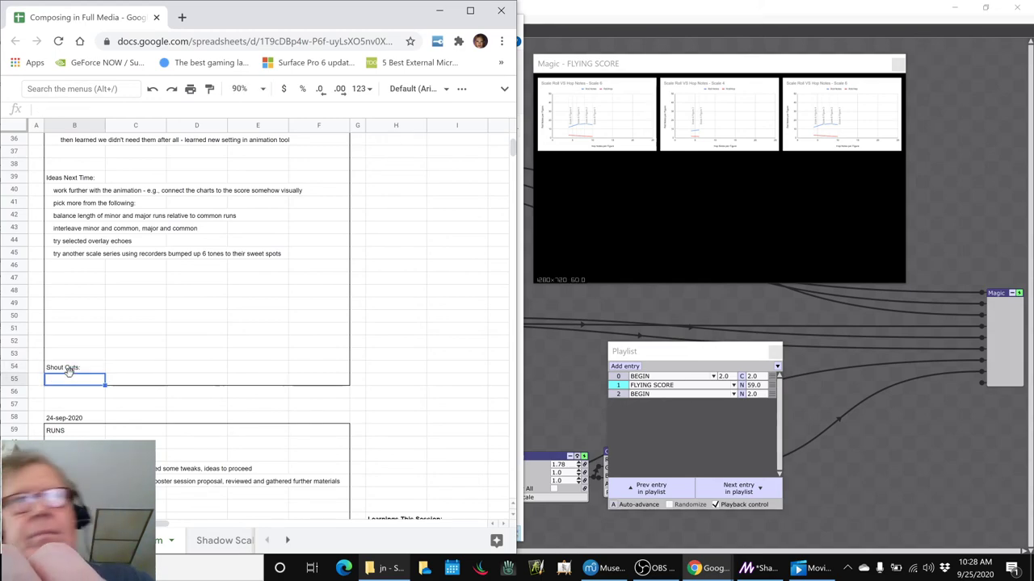
text(lildebt)
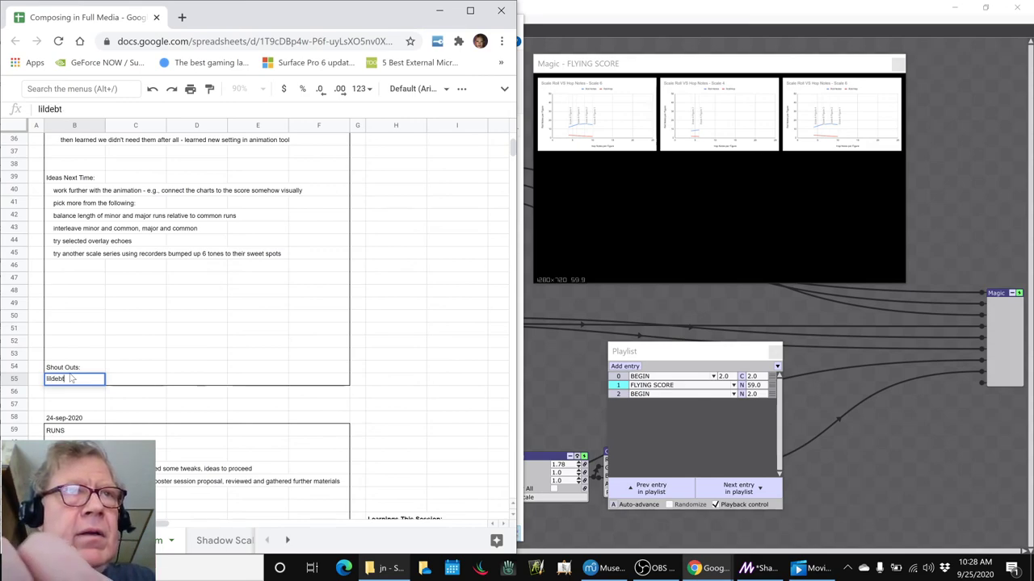
key(Return)
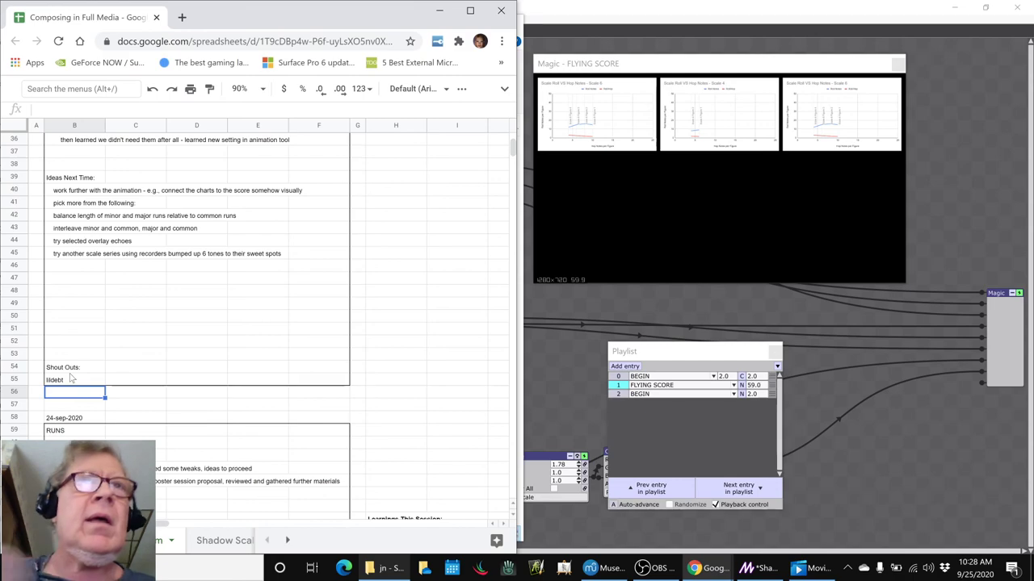
Switch to the OBS streaming window.
key(alt+Tab)
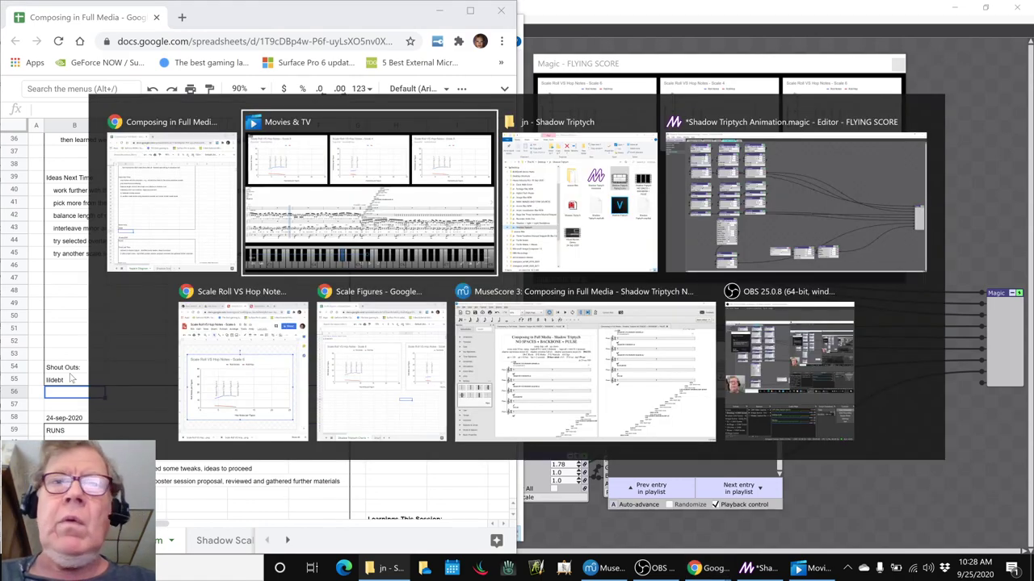
key(alt+Tab)
key(alt+Tab)
key(alt+Tab)
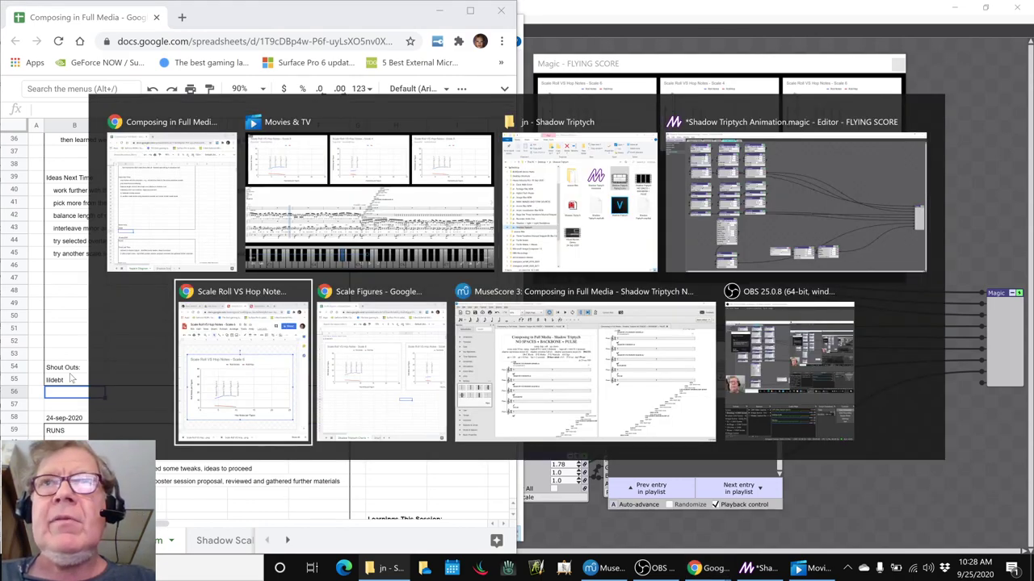
key(alt+Tab)
key(alt+Tab)
key(alt+Tab)
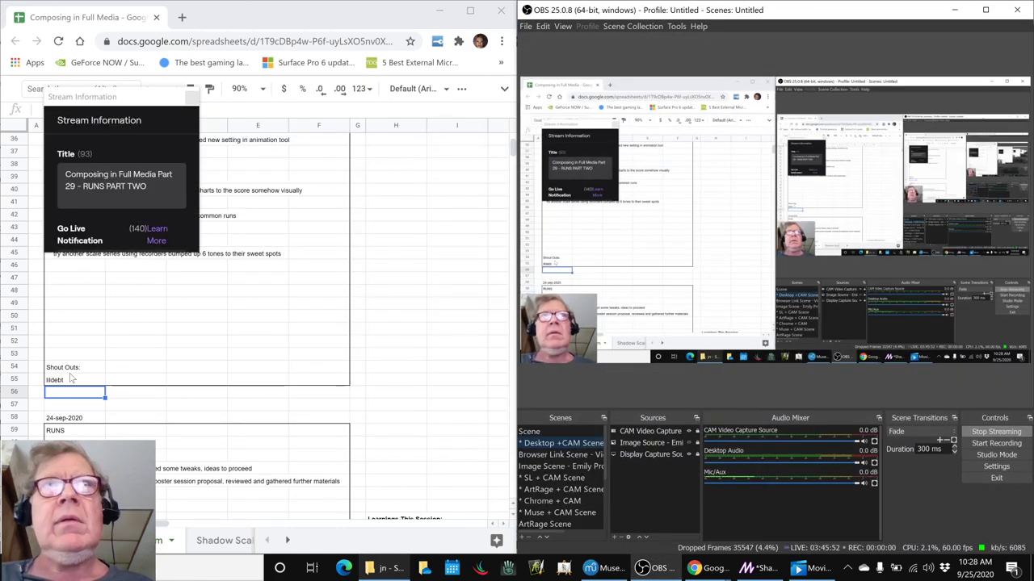